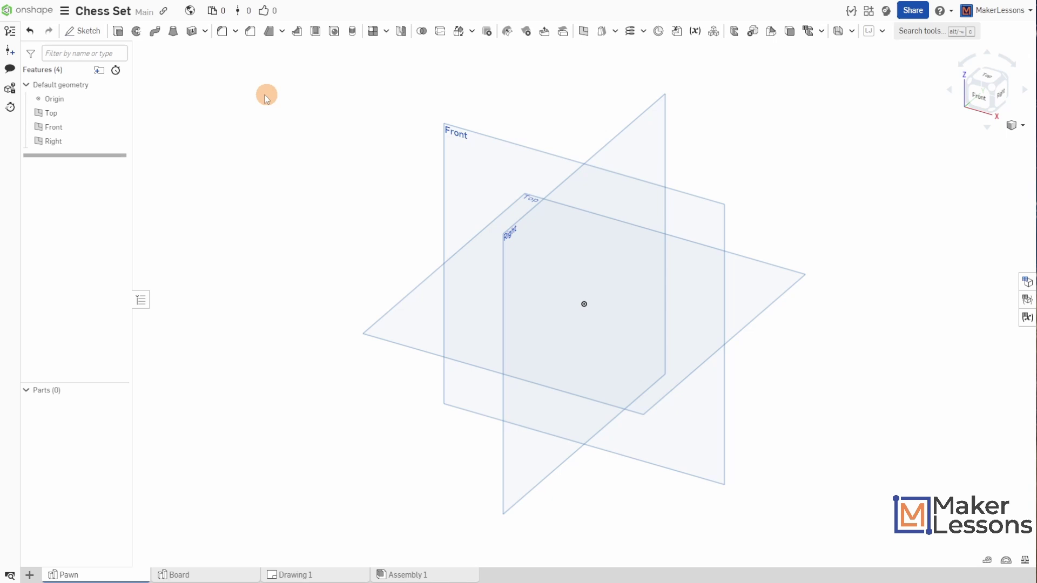
- Start a Top-plane sketch and draw a Ø1 circle centred on the origin
{"action": "left_click", "coordinate": [80, 31]}
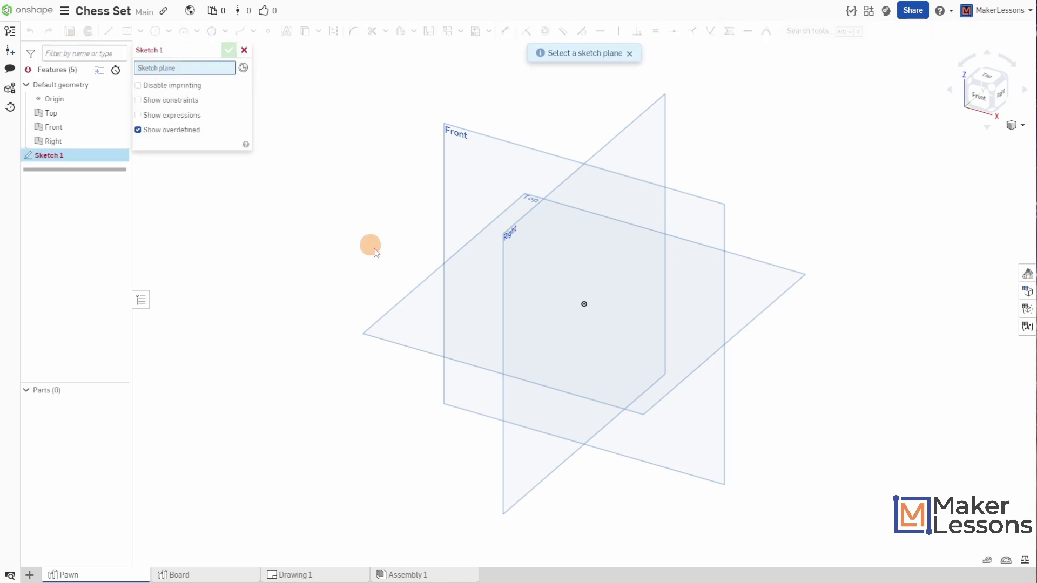
{"action": "left_click", "coordinate": [415, 316]}
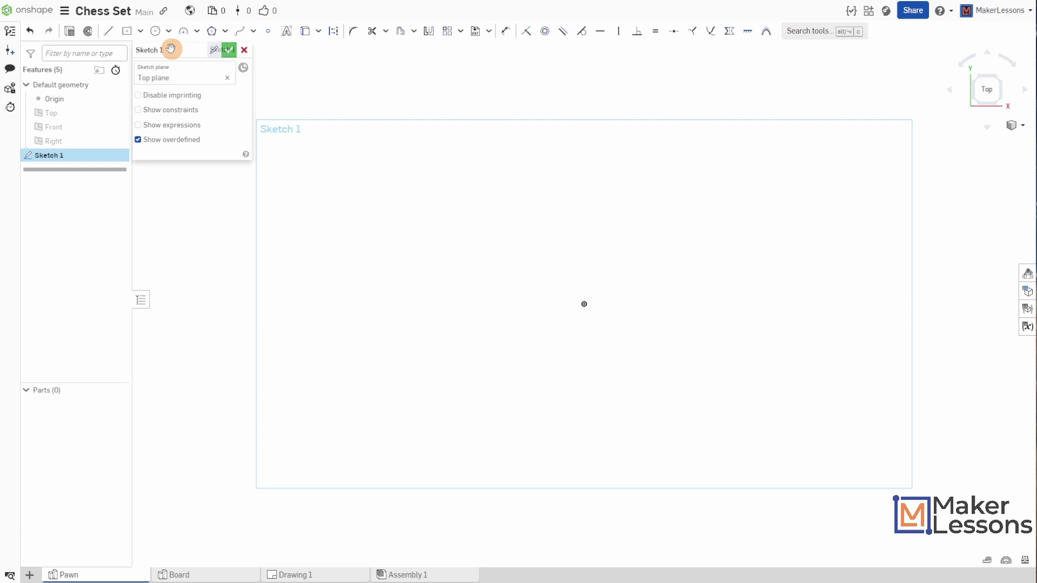
{"action": "left_click", "coordinate": [155, 31]}
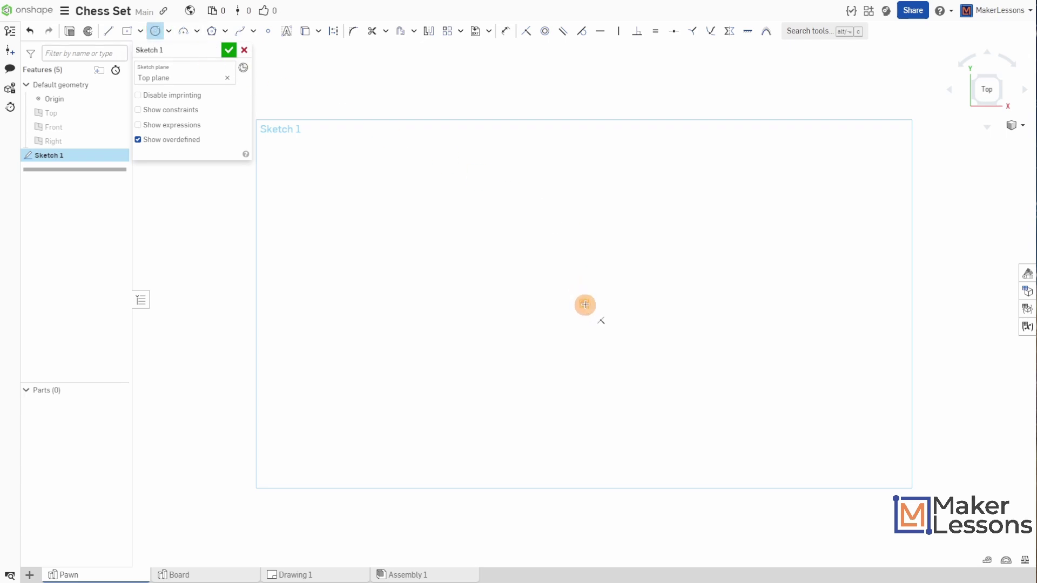
{"action": "left_click", "coordinate": [584, 304]}
{"action": "left_click", "coordinate": [617, 312]}
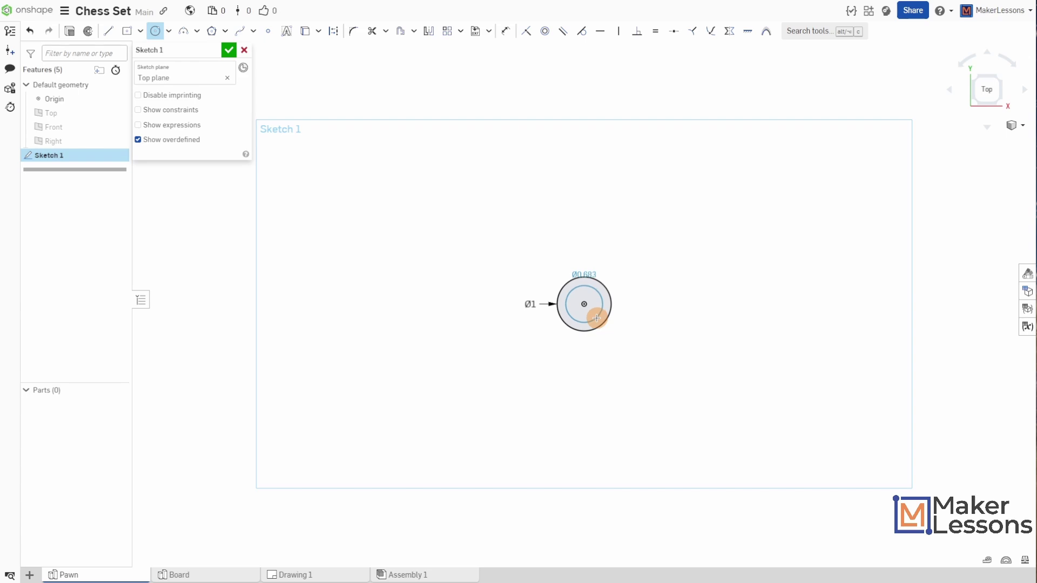
- Add a concentric Ø0.875 circle inside it and finish the sketch
{"action": "left_click", "coordinate": [596, 318]}
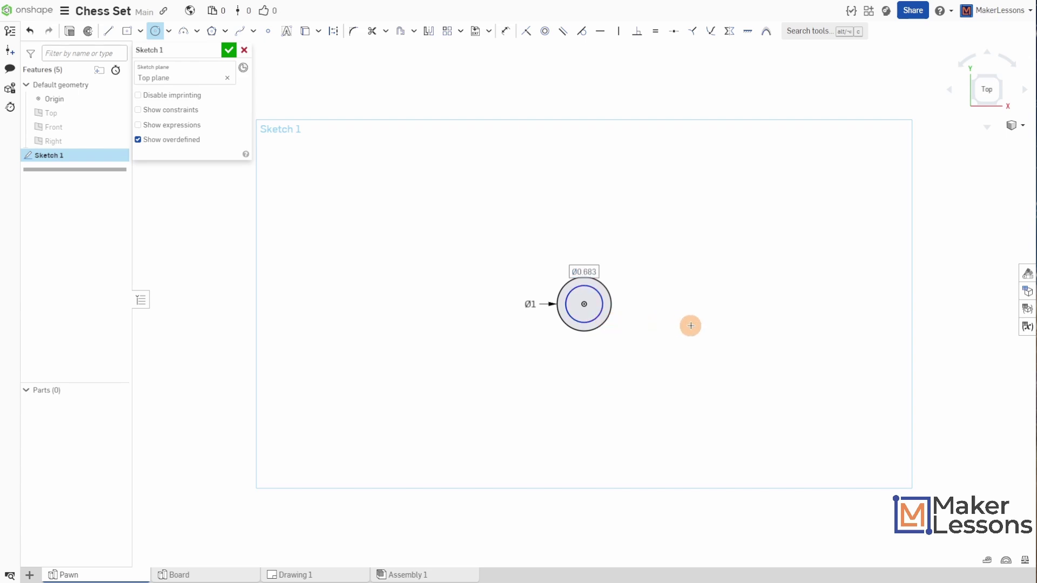
{"action": "type", "text": ".875"}
{"action": "key", "text": "Return"}
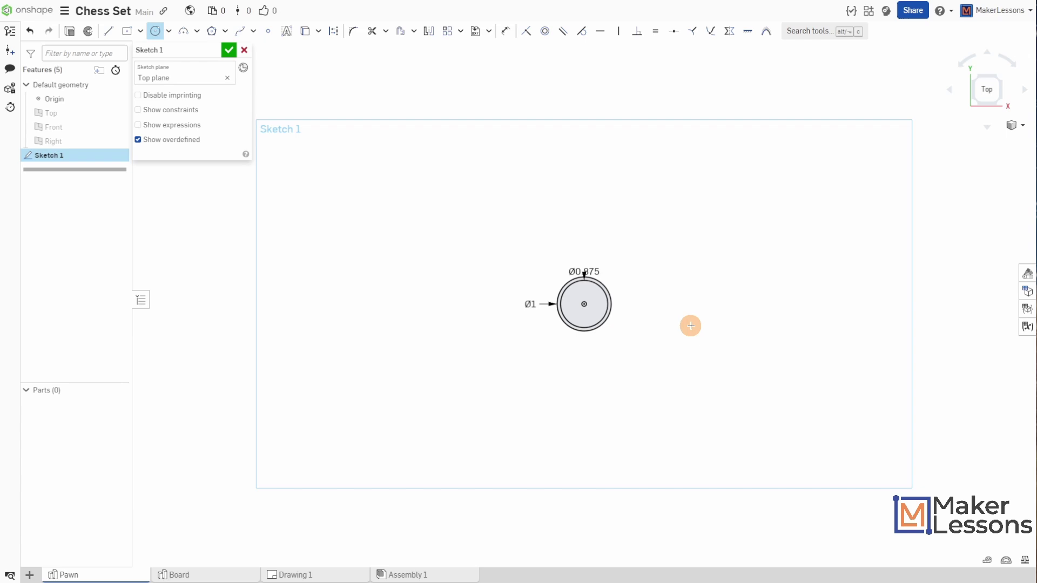
{"action": "scroll", "coordinate": [603, 298], "scroll_direction": "up", "scroll_amount": 3}
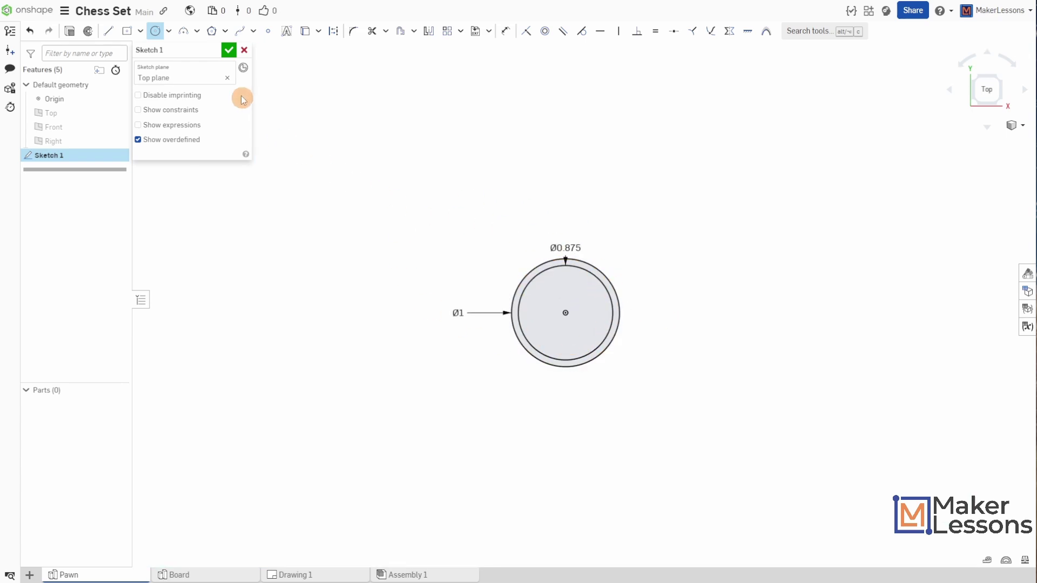
{"action": "left_click", "coordinate": [228, 51]}
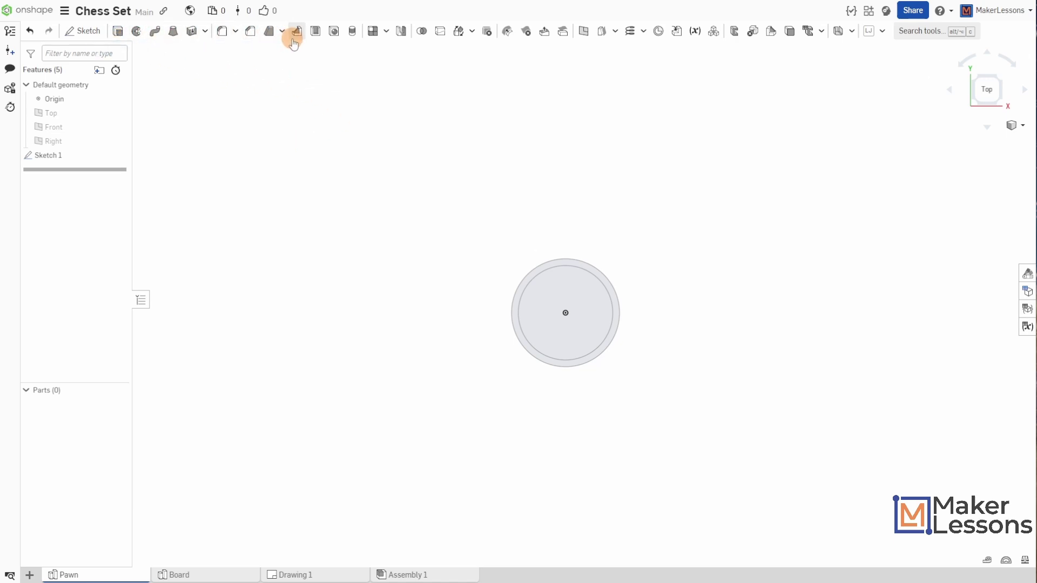
- Extrude both Sketch 1 circle regions 0.2 in to form the base disc
{"action": "left_click", "coordinate": [117, 33]}
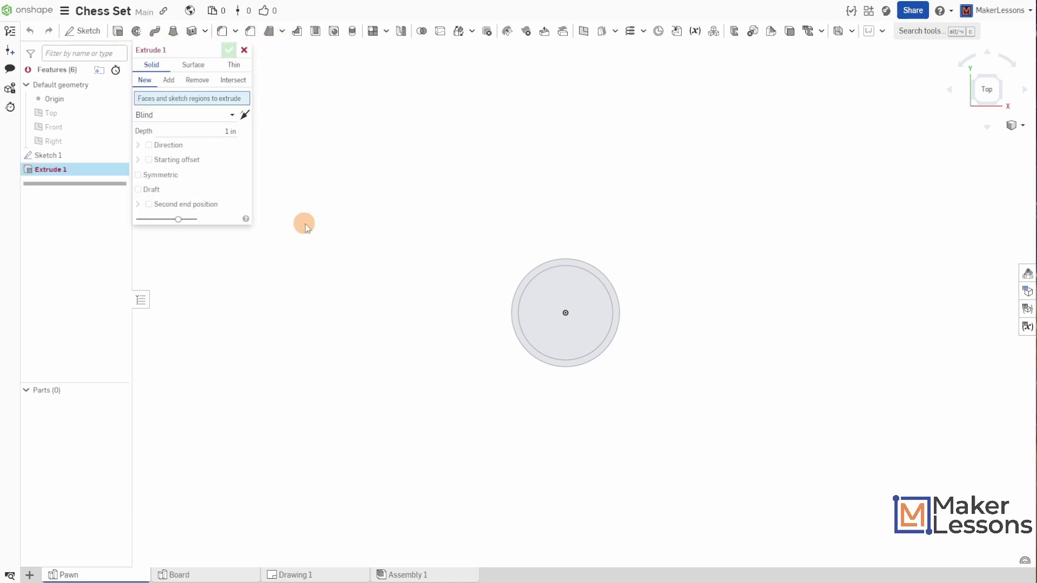
{"action": "right_click_drag", "start_coordinate": [440, 270], "coordinate": [421, 203]}
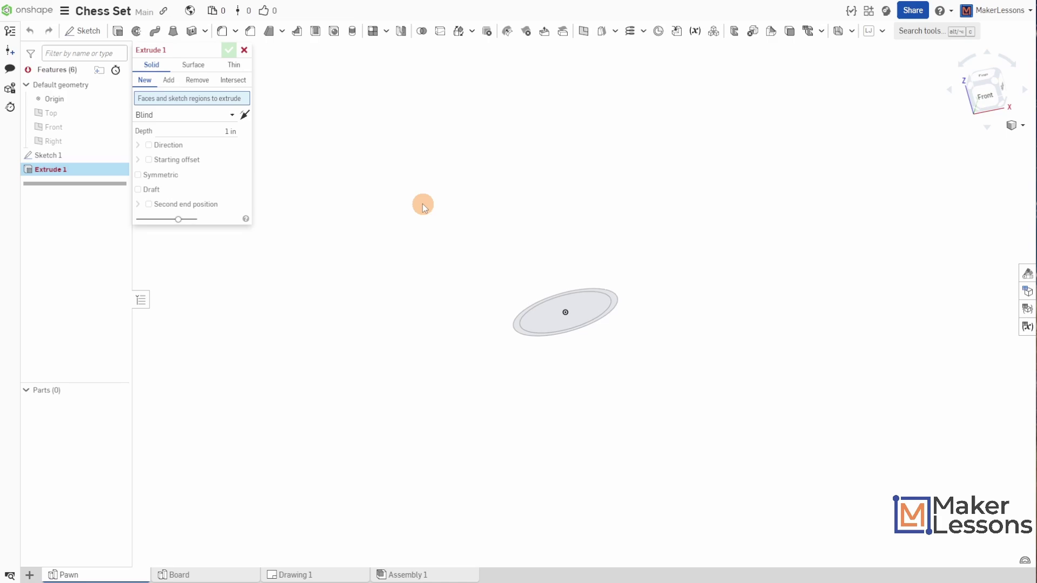
{"action": "left_click_drag", "start_coordinate": [421, 204], "coordinate": [685, 335]}
{"action": "left_click", "coordinate": [217, 154]}
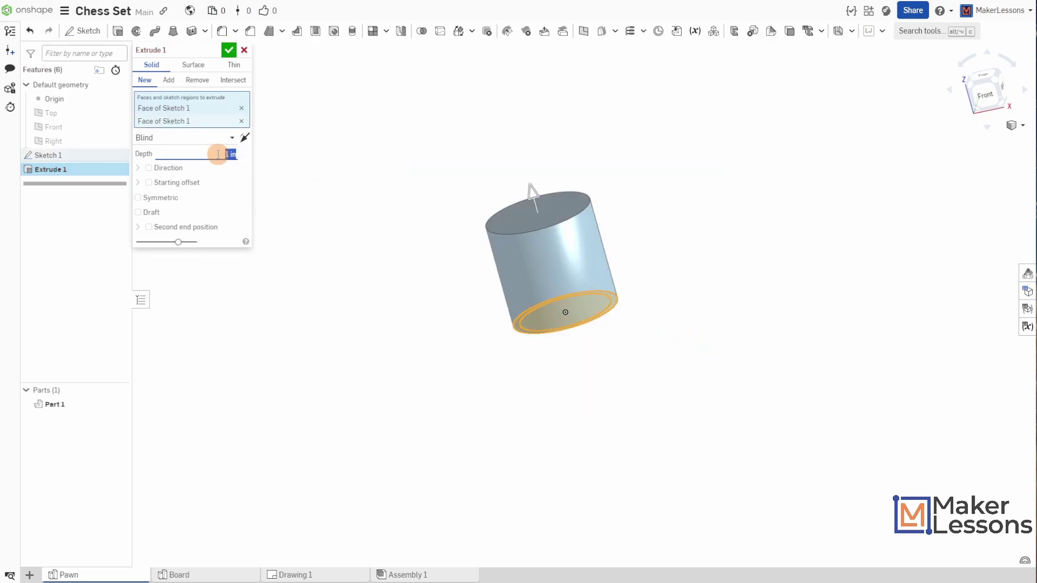
{"action": "key", "text": "Return"}
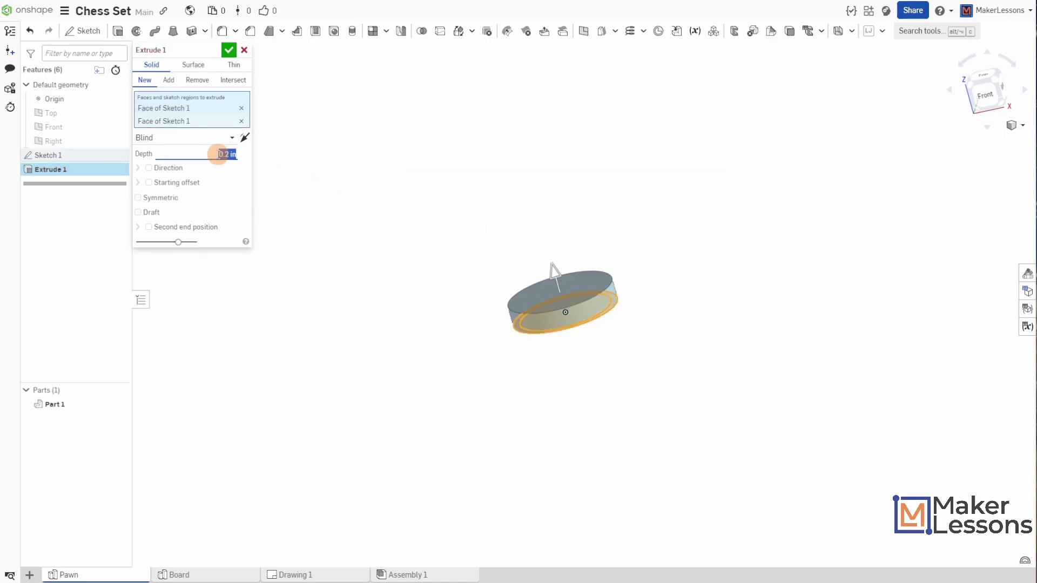
{"action": "left_click", "coordinate": [229, 50]}
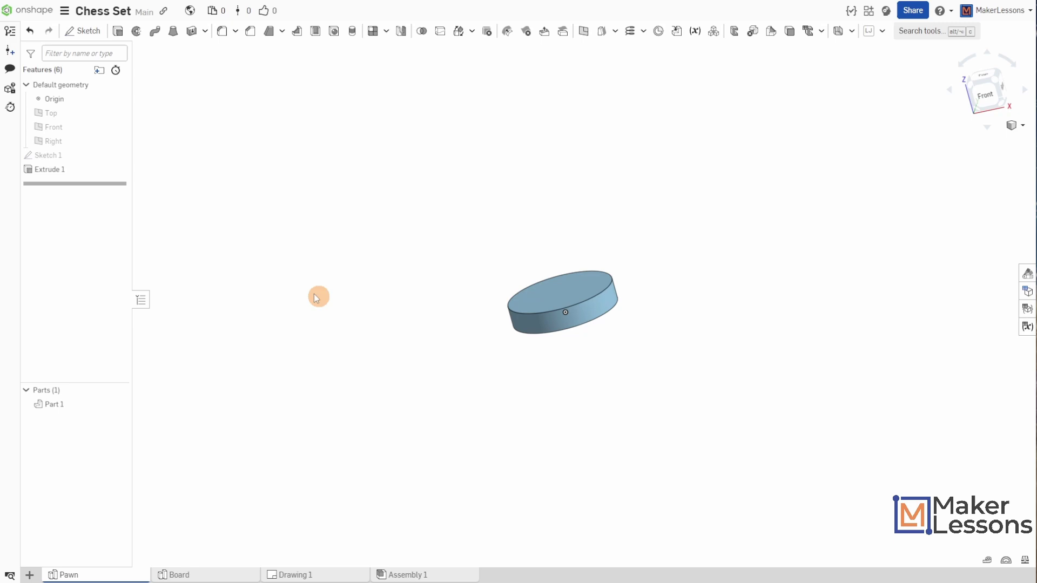
- Extrude Sketch 1's inner region 0.25 in onto the disc, then hide Sketch 1
{"action": "left_click", "coordinate": [118, 155]}
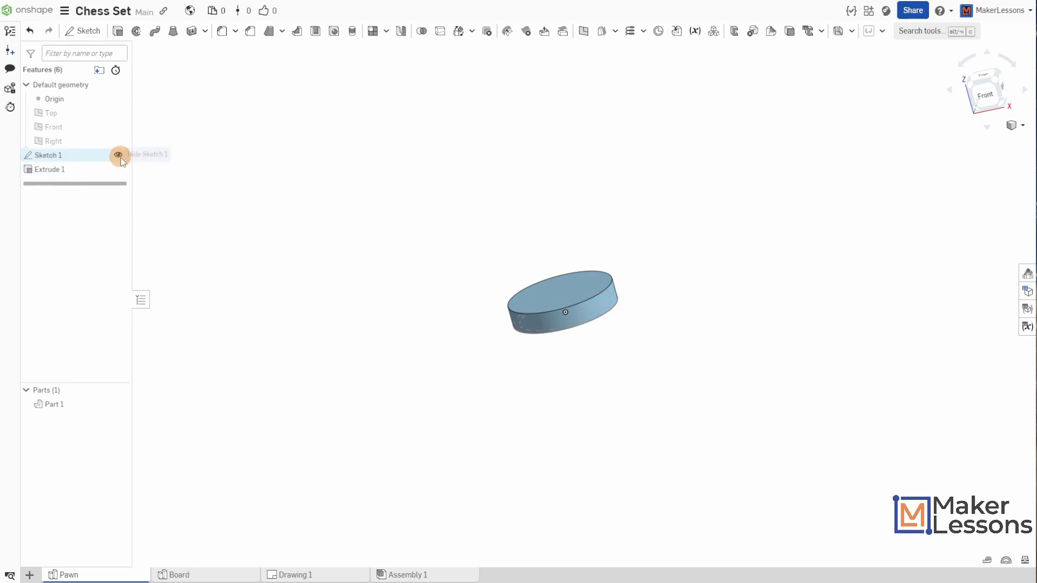
{"action": "right_click_drag", "start_coordinate": [331, 309], "coordinate": [316, 261]}
{"action": "left_click", "coordinate": [546, 319]}
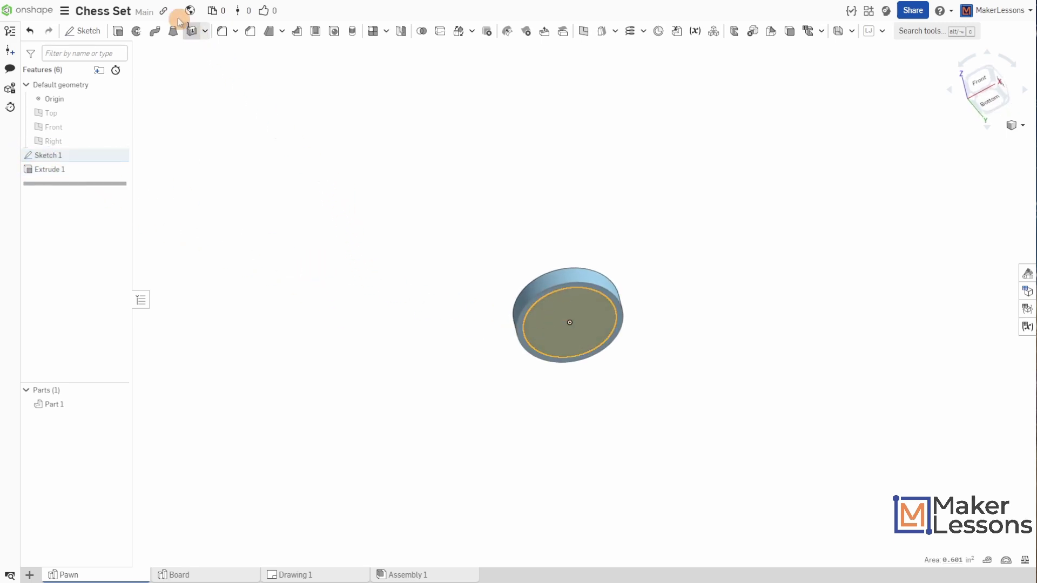
{"action": "left_click", "coordinate": [118, 32]}
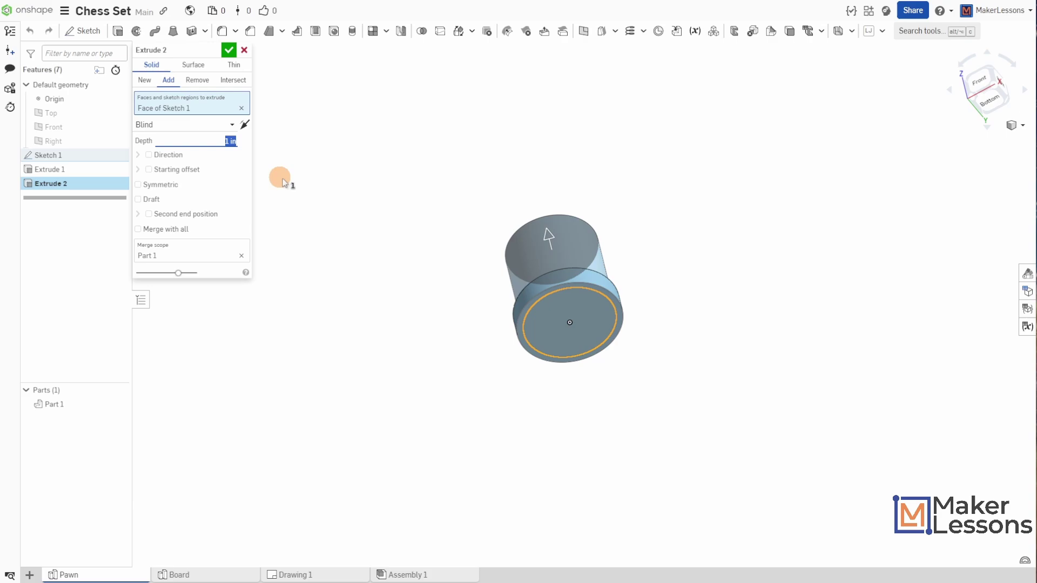
{"action": "type", "text": "0.25"}
{"action": "key", "text": "Return"}
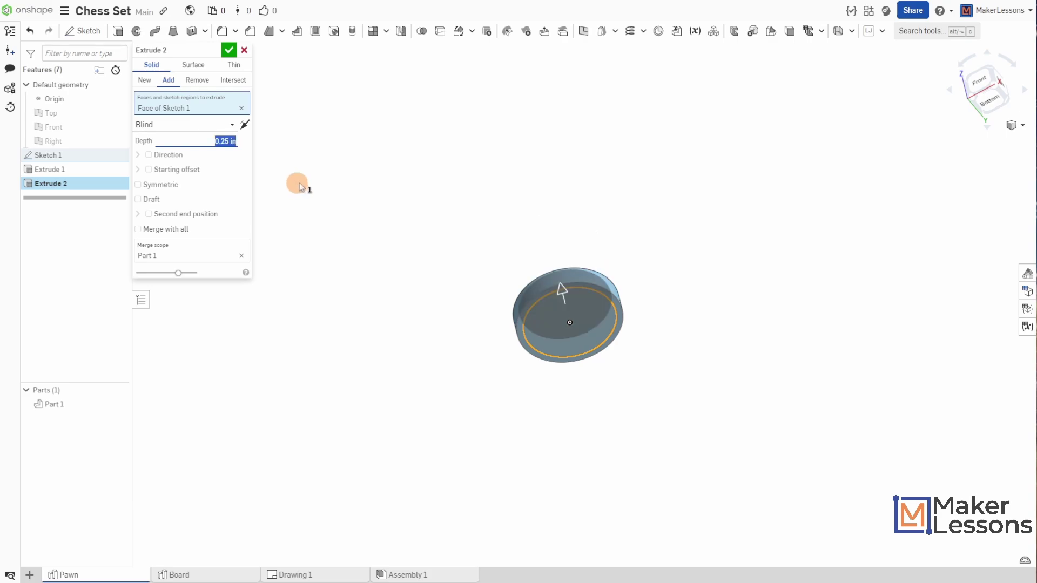
{"action": "left_click", "coordinate": [228, 50]}
{"action": "right_click_drag", "start_coordinate": [340, 154], "coordinate": [371, 184]}
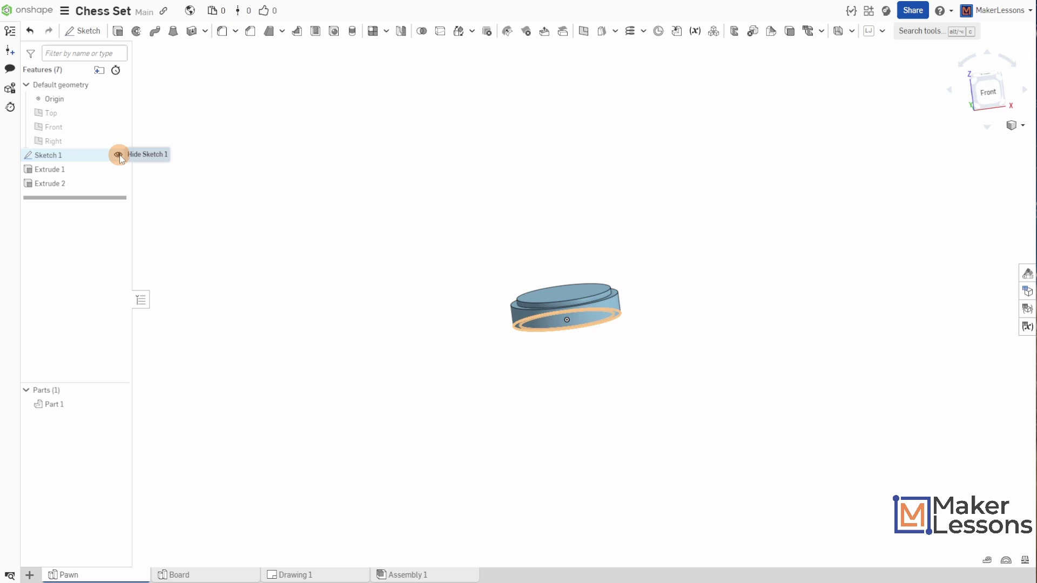
{"action": "left_click", "coordinate": [118, 155]}
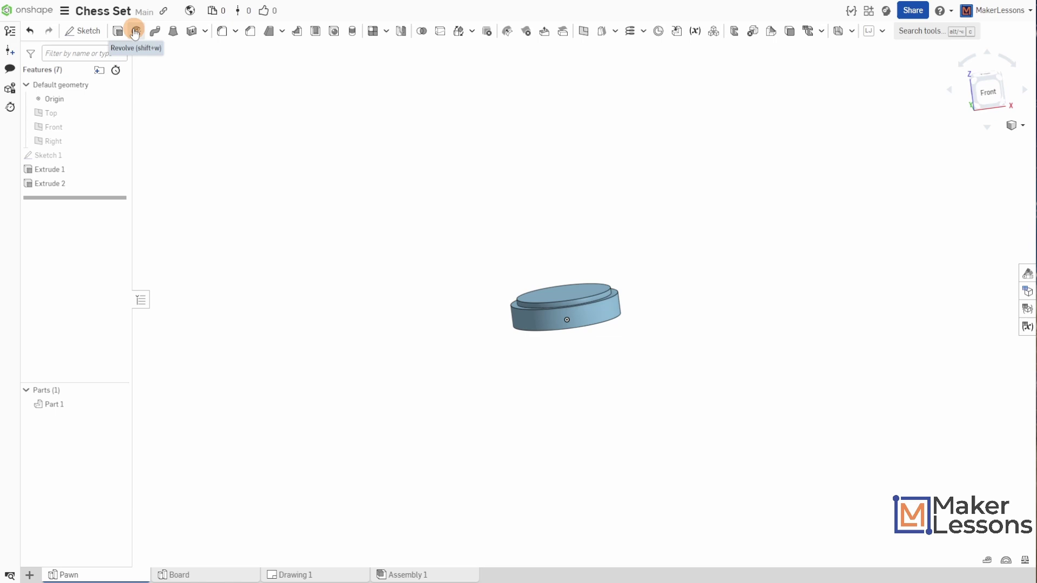
- Start a sketch on the Right plane, viewed normal with the base upright
{"action": "left_click", "coordinate": [82, 31]}
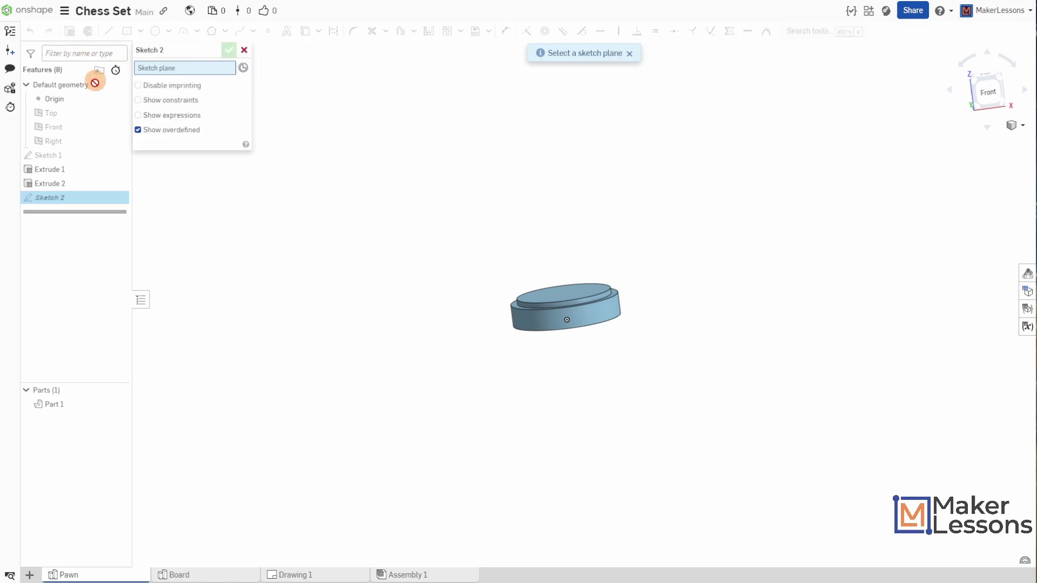
{"action": "left_click", "coordinate": [79, 142]}
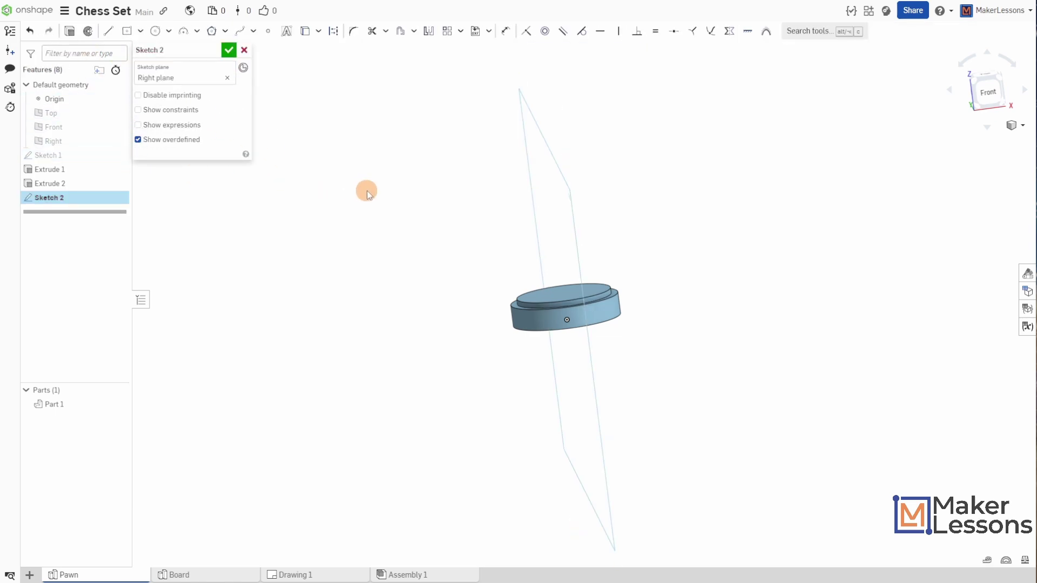
{"action": "key", "text": "n"}
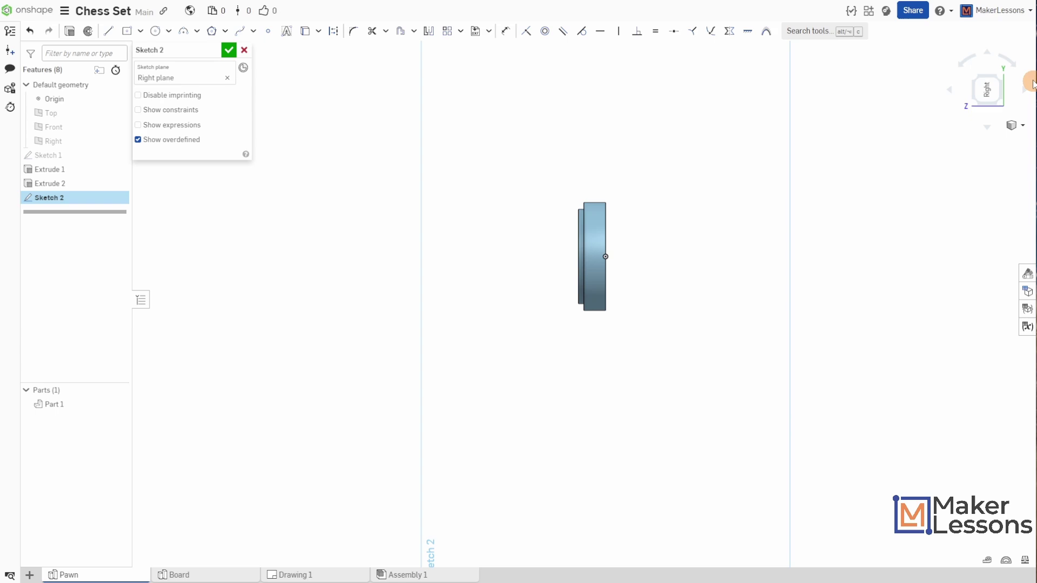
{"action": "left_click", "coordinate": [1009, 61]}
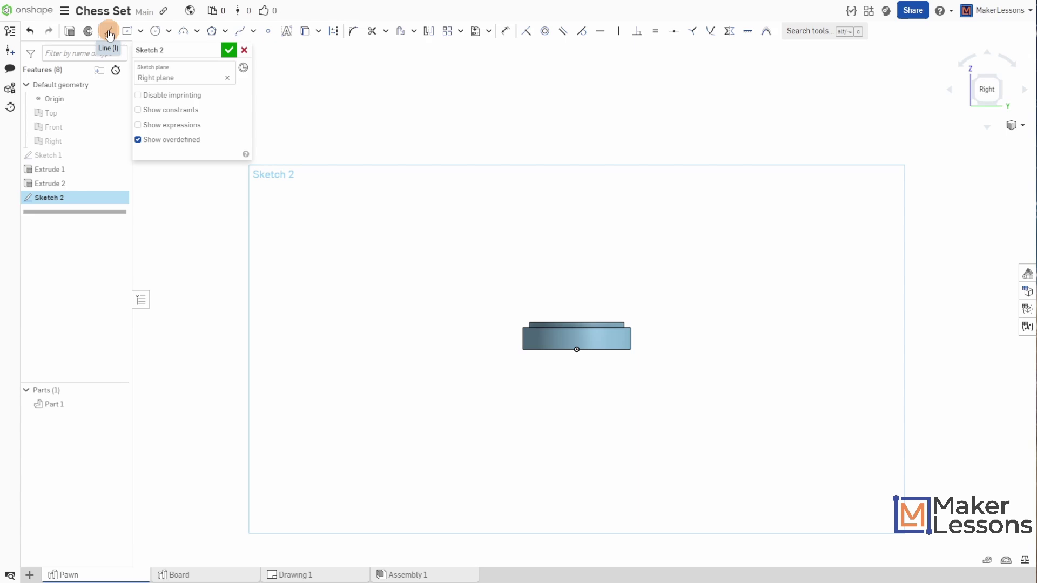
- Draw a vertical construction line up from the origin, dimensioned 1.5
{"action": "left_click", "coordinate": [109, 33]}
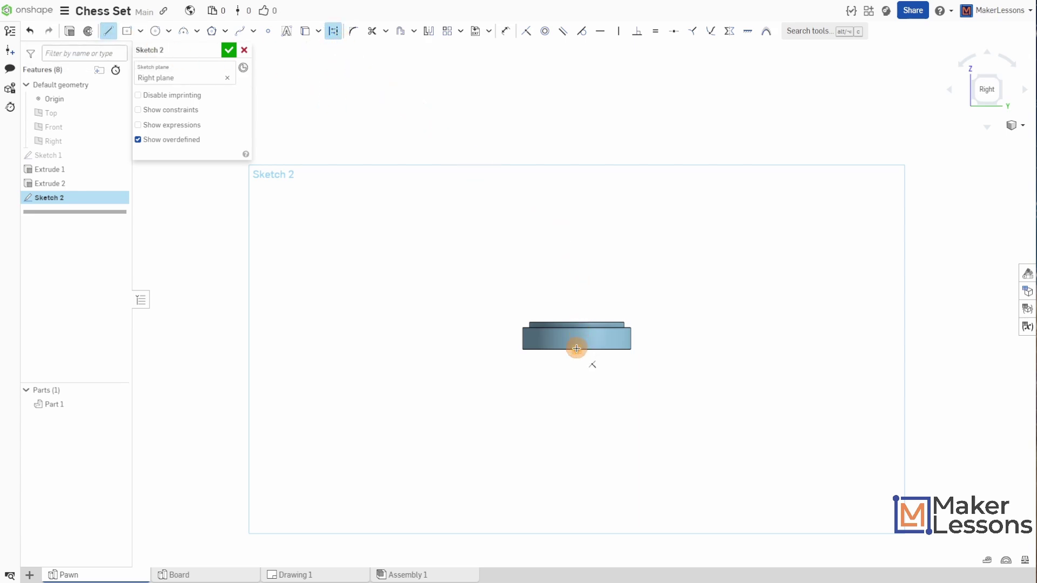
{"action": "left_click", "coordinate": [577, 348]}
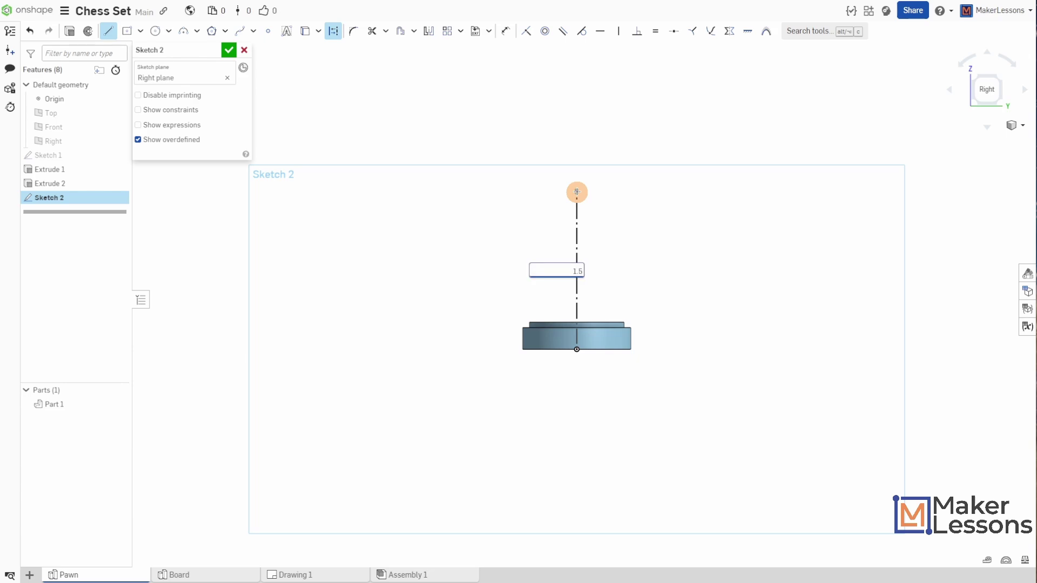
{"action": "left_click", "coordinate": [577, 190]}
{"action": "key", "text": "Escape"}
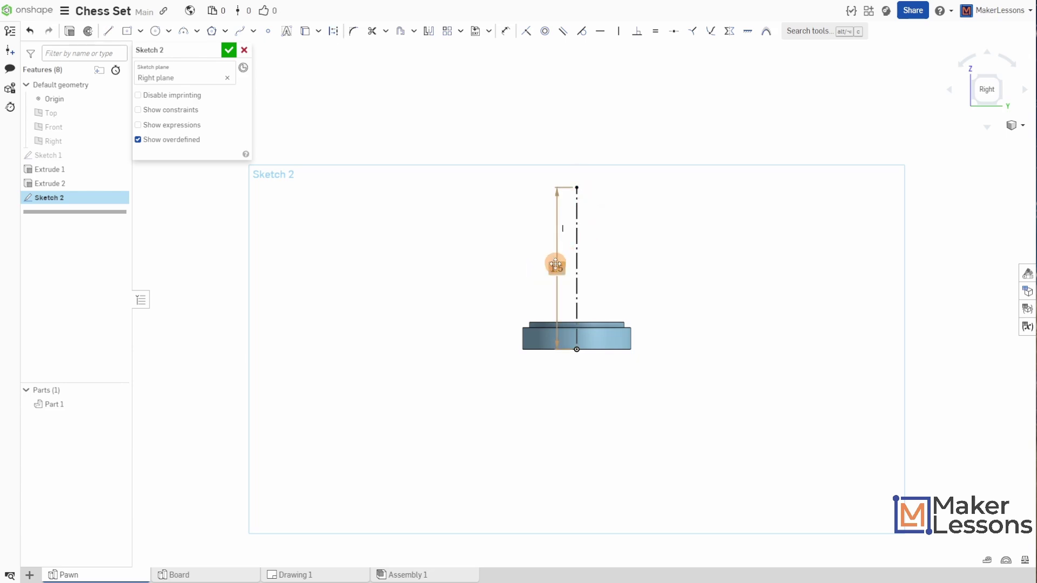
{"action": "left_click_drag", "start_coordinate": [555, 265], "coordinate": [487, 276]}
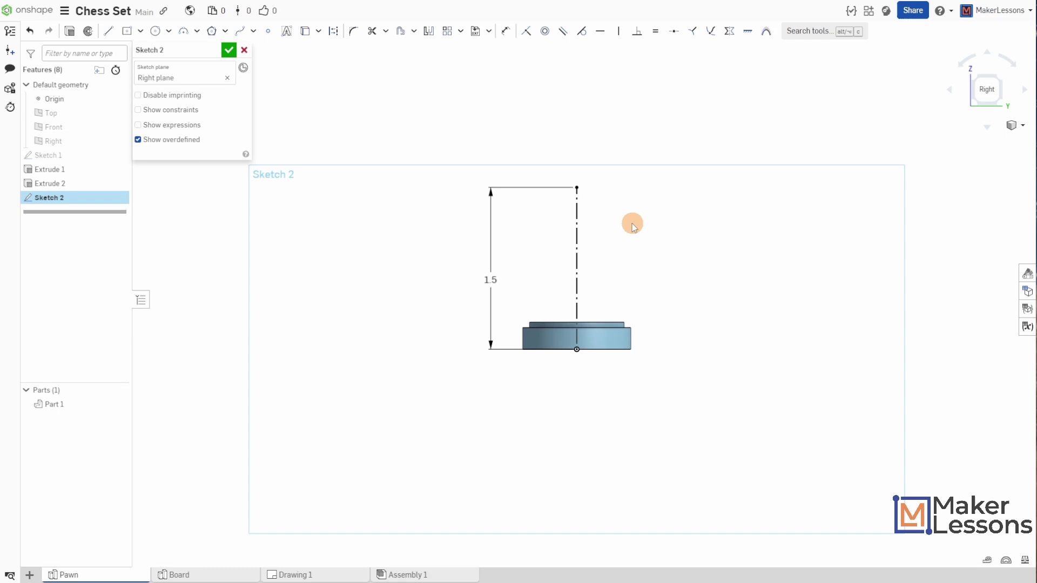
{"action": "scroll", "coordinate": [633, 224], "scroll_direction": "up", "scroll_amount": 2}
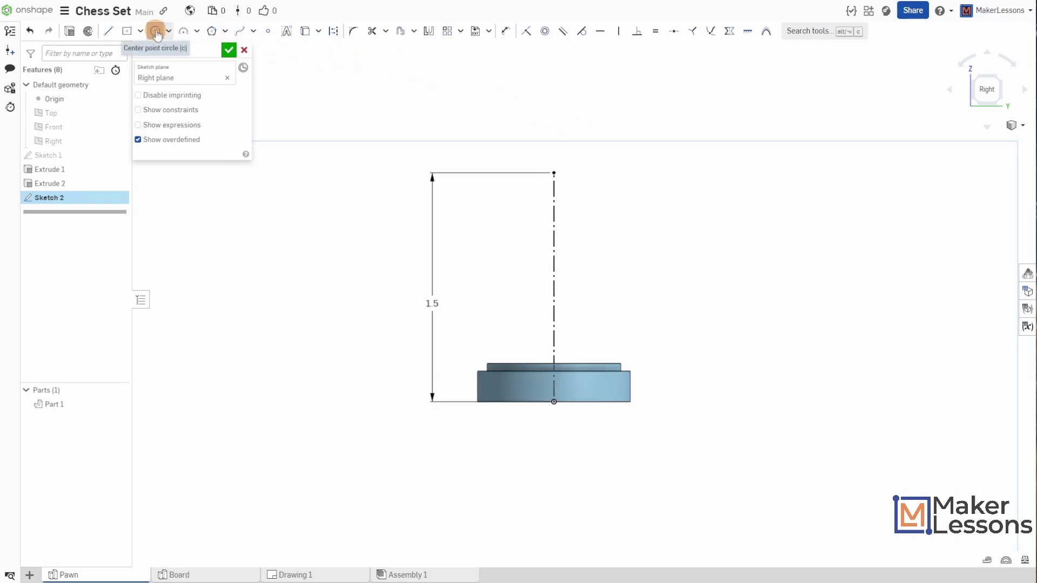
- Draw a Ø0.5 centre-point circle on the centreline, its top at the 1.5 mark
{"action": "left_click", "coordinate": [155, 31]}
{"action": "left_click", "coordinate": [553, 235]}
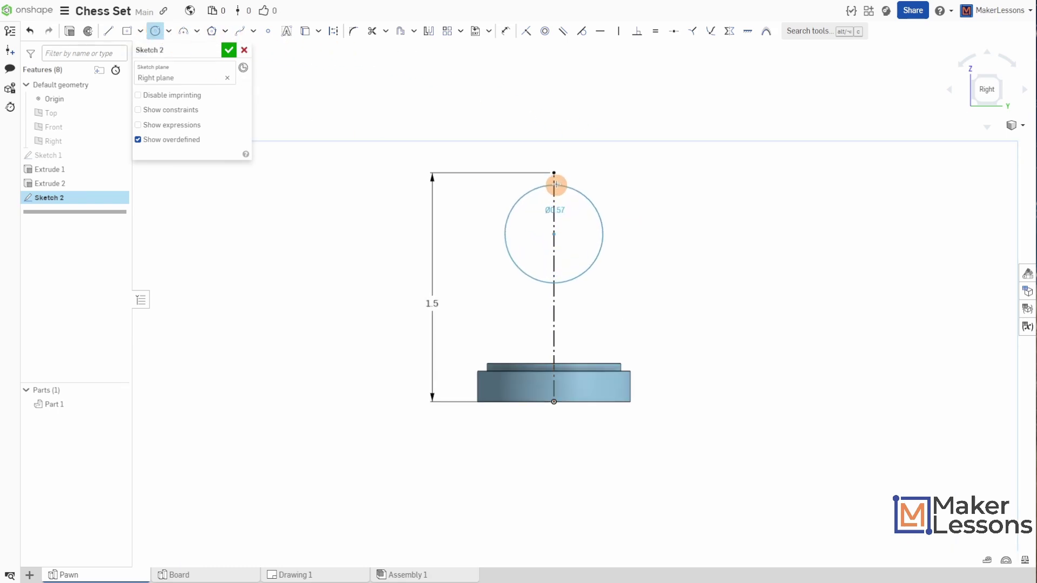
{"action": "left_click", "coordinate": [565, 176]}
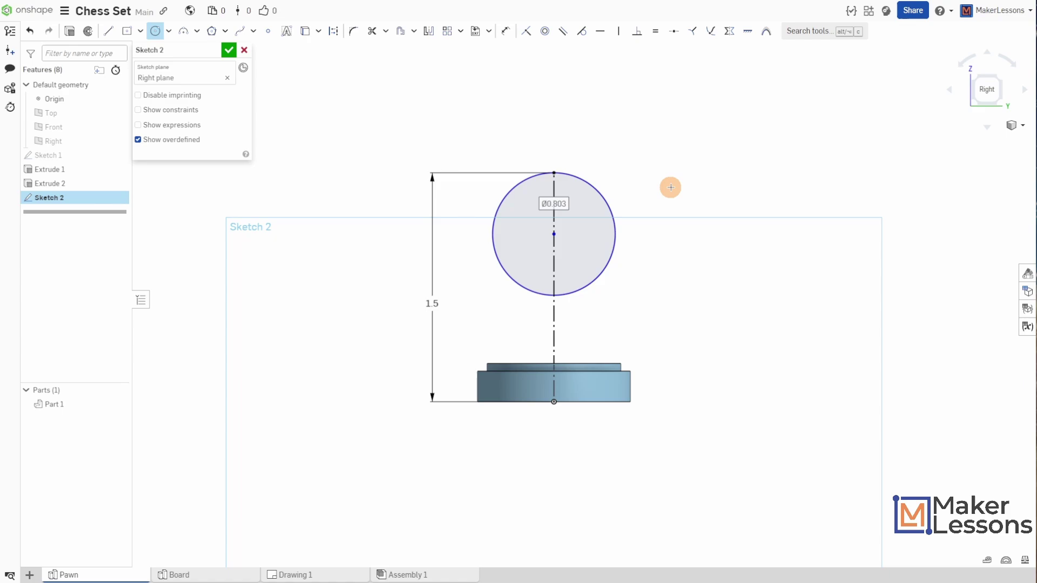
{"action": "type", "text": "0.5"}
{"action": "key", "text": "Return"}
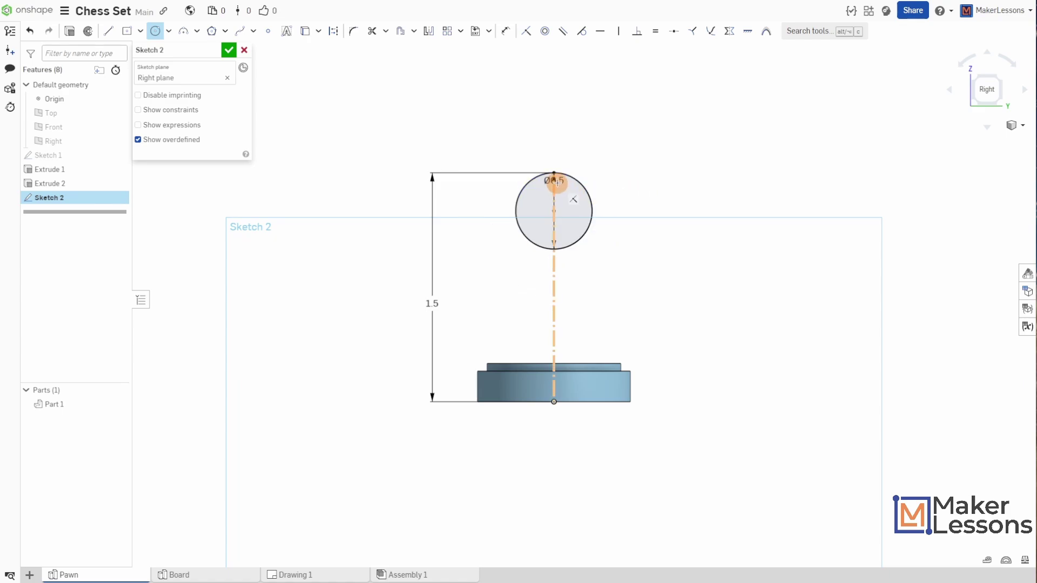
{"action": "key", "text": "Escape"}
{"action": "left_click_drag", "start_coordinate": [553, 181], "coordinate": [492, 183]}
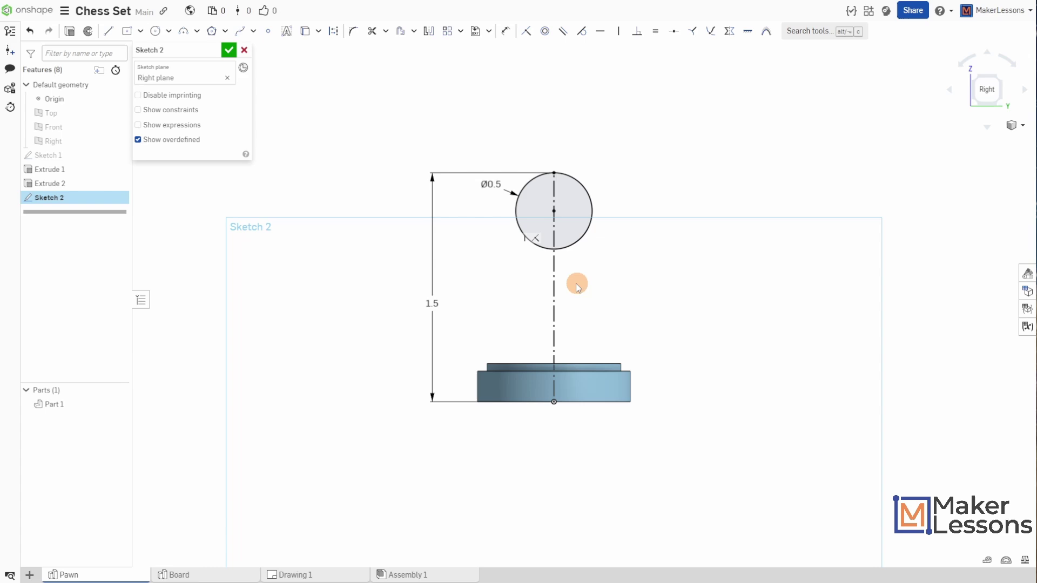
{"action": "scroll", "coordinate": [580, 217], "scroll_direction": "up", "scroll_amount": 2}
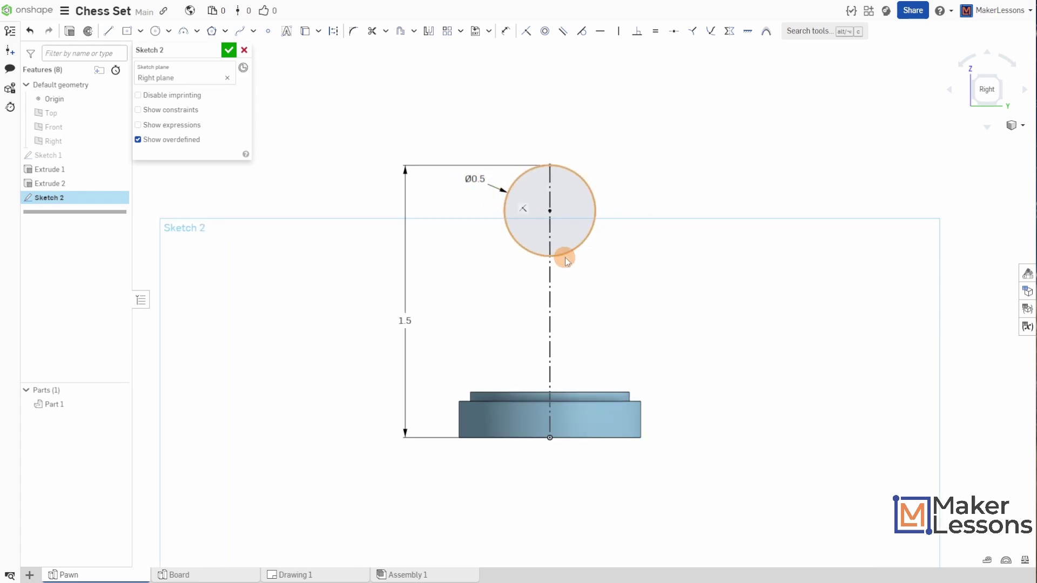
{"action": "left_click", "coordinate": [106, 34]}
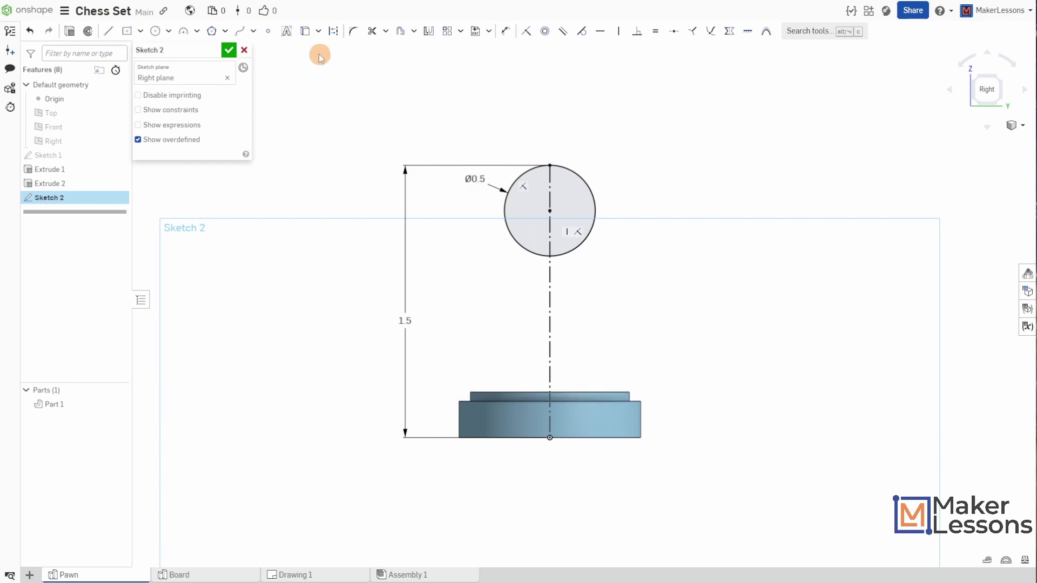
- Project the base's top edge into Sketch 2, then return to the normal Right view
{"action": "left_click", "coordinate": [306, 32]}
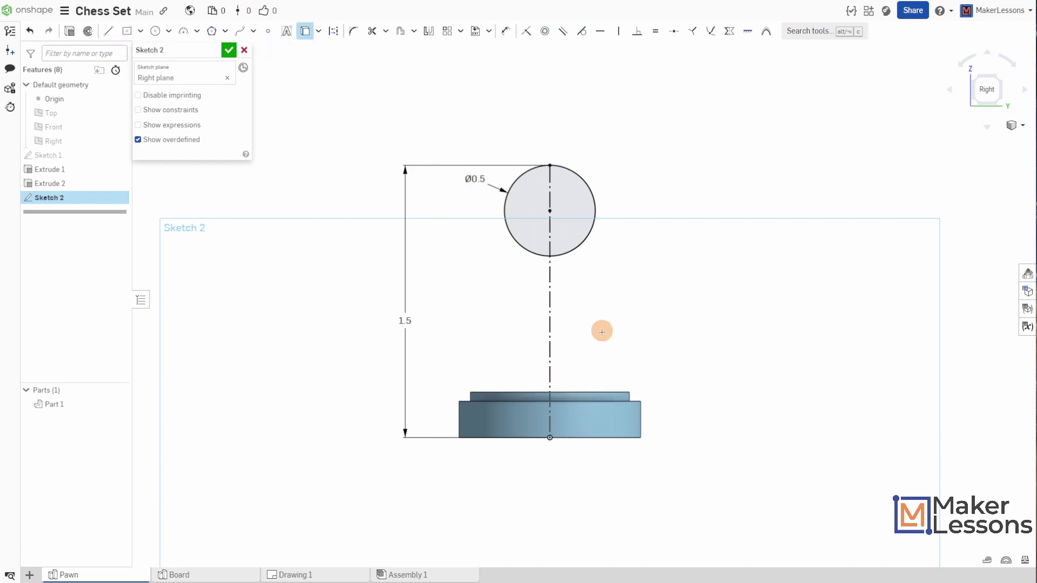
{"action": "left_click", "coordinate": [578, 393]}
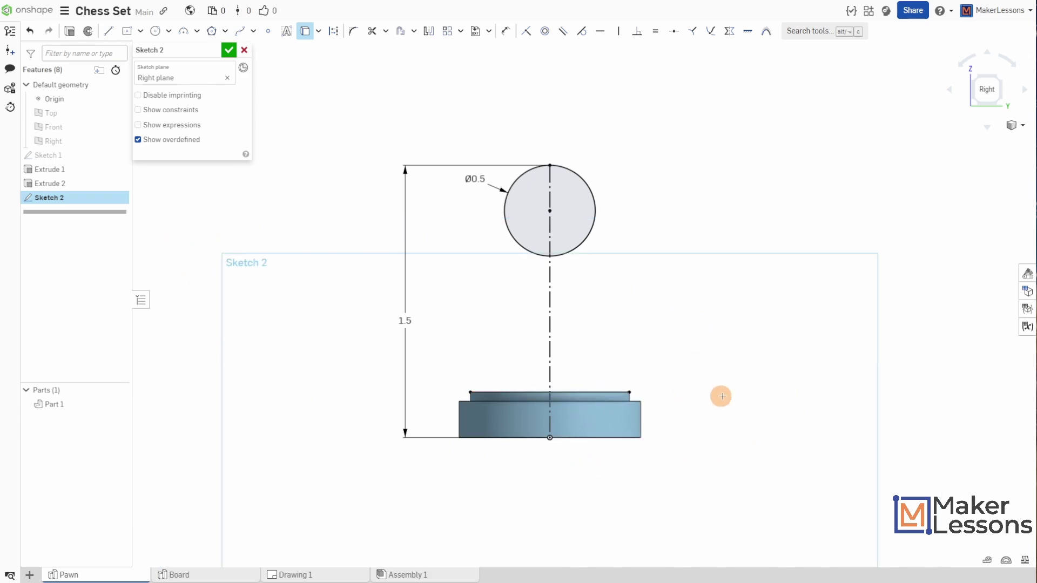
{"action": "mouse_move", "coordinate": [720, 393]}
{"action": "right_mouse_down"}
{"action": "mouse_move", "coordinate": [765, 414]}
{"action": "mouse_move", "coordinate": [801, 410]}
{"action": "mouse_move", "coordinate": [794, 419]}
{"action": "right_mouse_up"}
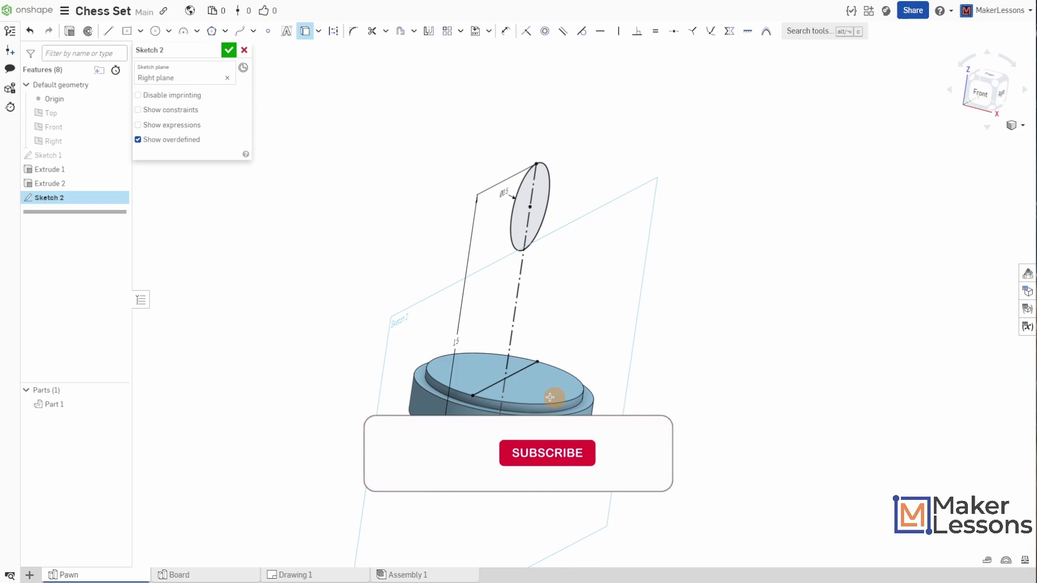
{"action": "key", "text": "n"}
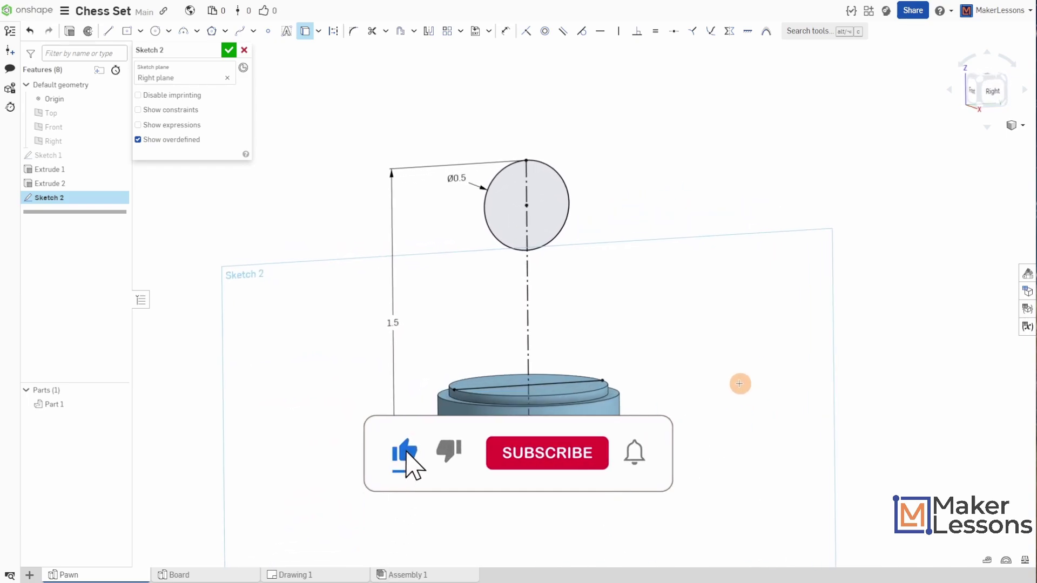
{"action": "left_click", "coordinate": [987, 88]}
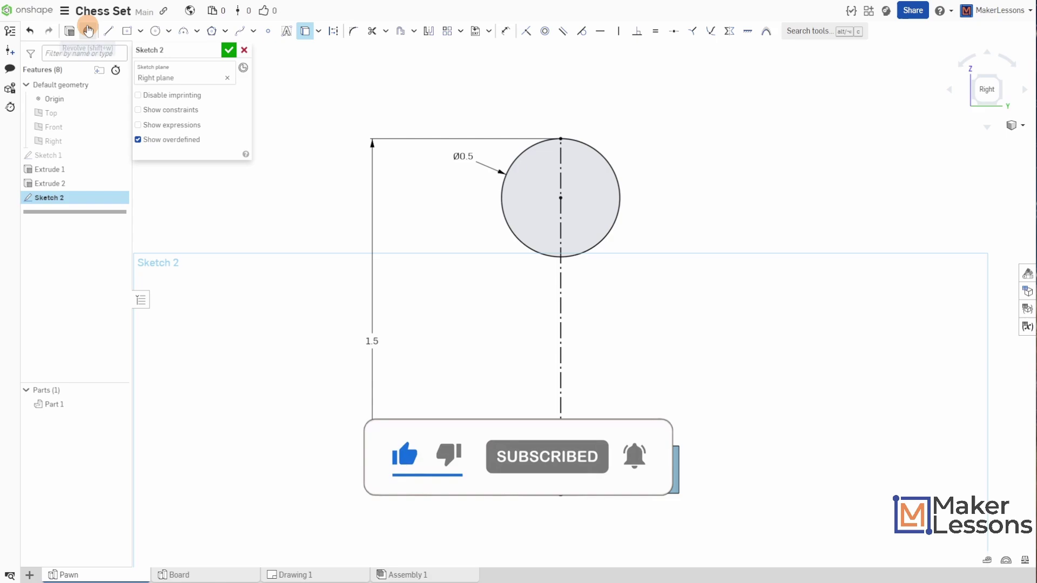
- Draw a slanted line from the circle's lower-right edge down to the base's top edge
{"action": "left_click", "coordinate": [108, 33]}
{"action": "left_click", "coordinate": [584, 252]}
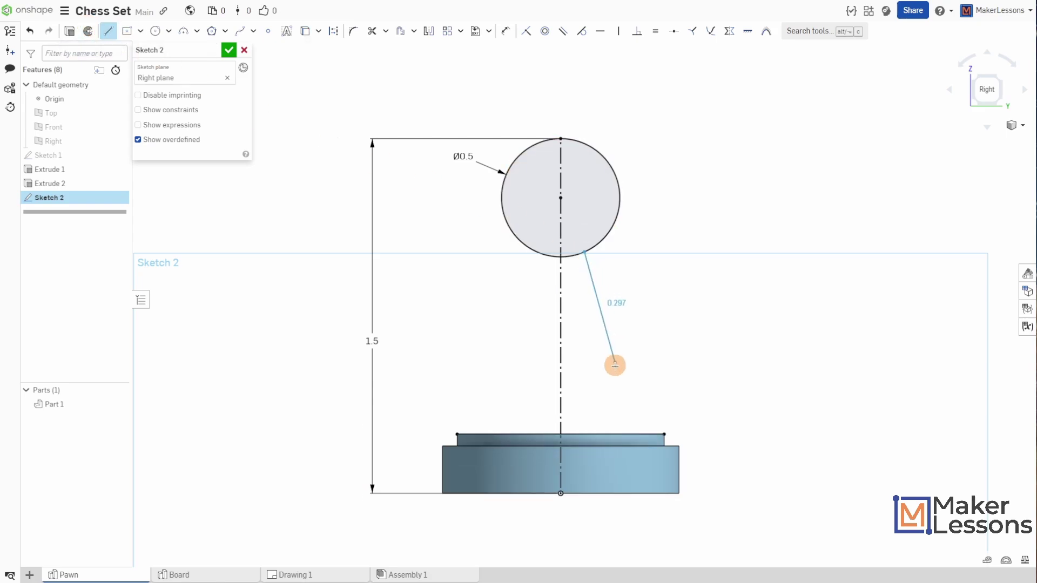
{"action": "left_click", "coordinate": [620, 432]}
{"action": "key", "text": "Escape"}
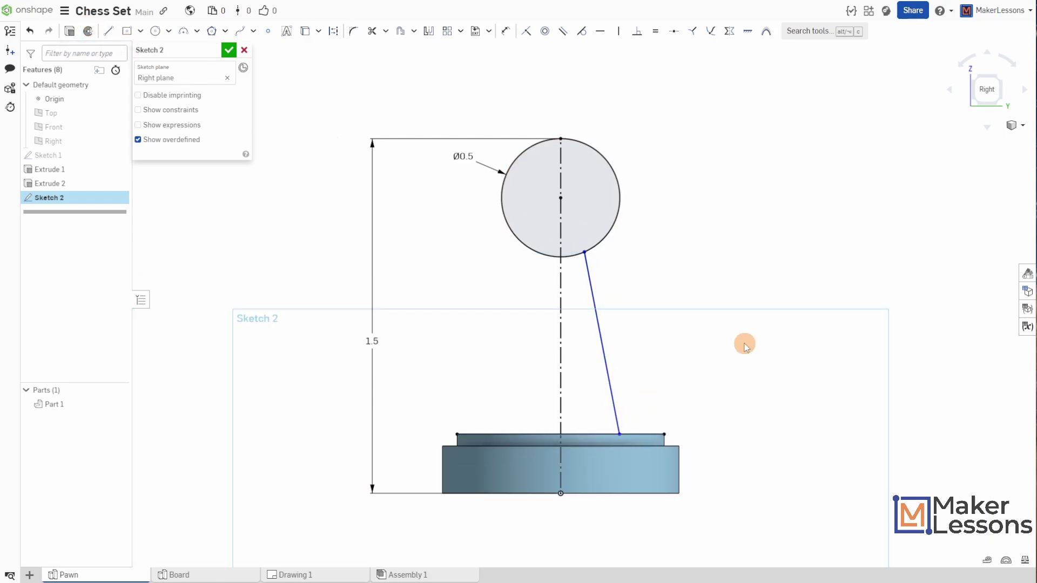
- Dimension the slanted line at 75° to the base edge and 0.1 from its corner
{"action": "left_click", "coordinate": [506, 31]}
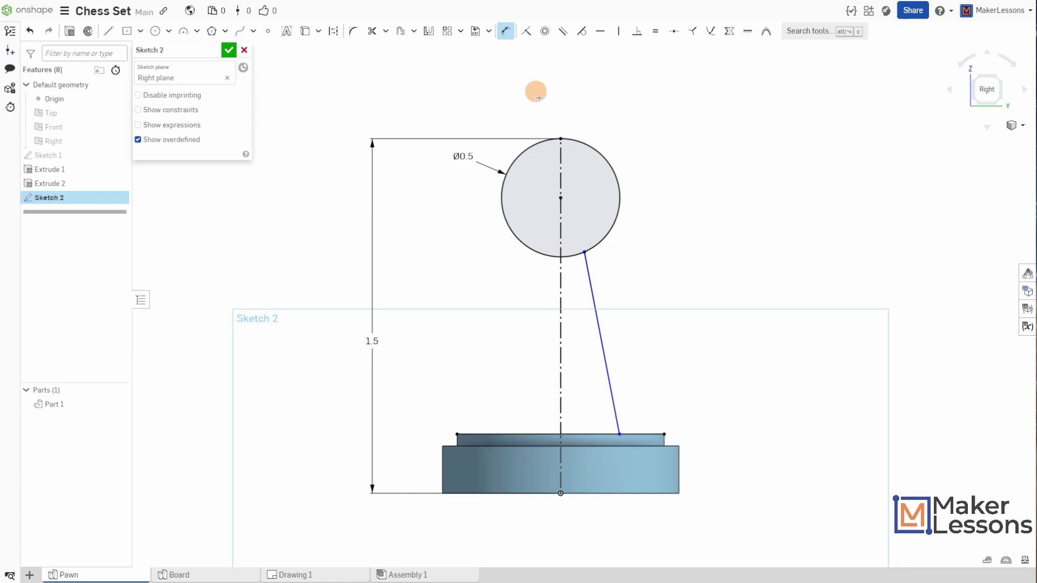
{"action": "left_click", "coordinate": [606, 374]}
{"action": "left_click", "coordinate": [593, 434]}
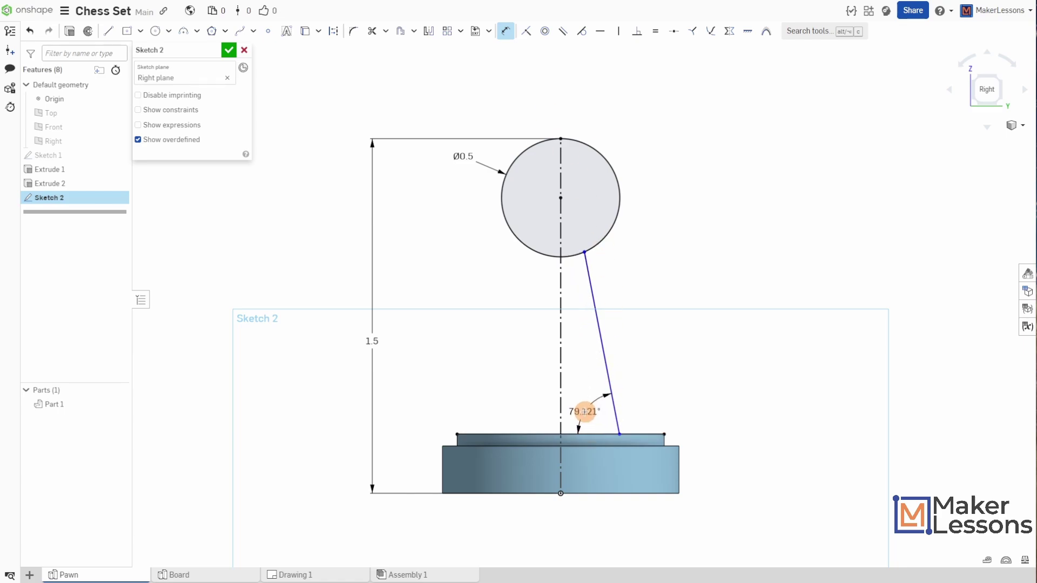
{"action": "left_click", "coordinate": [581, 413]}
{"action": "key", "text": "Return"}
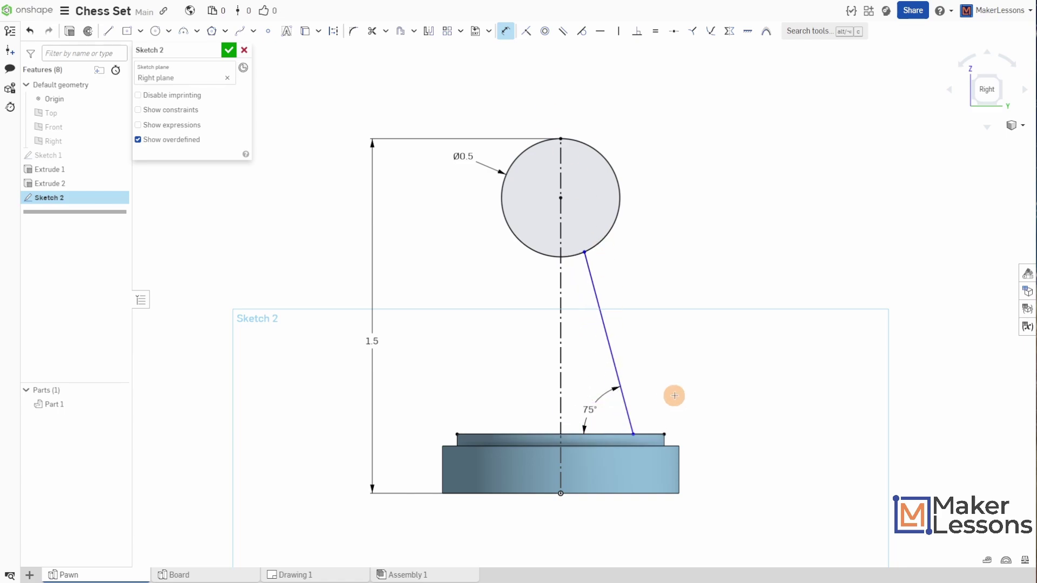
{"action": "left_click", "coordinate": [634, 435]}
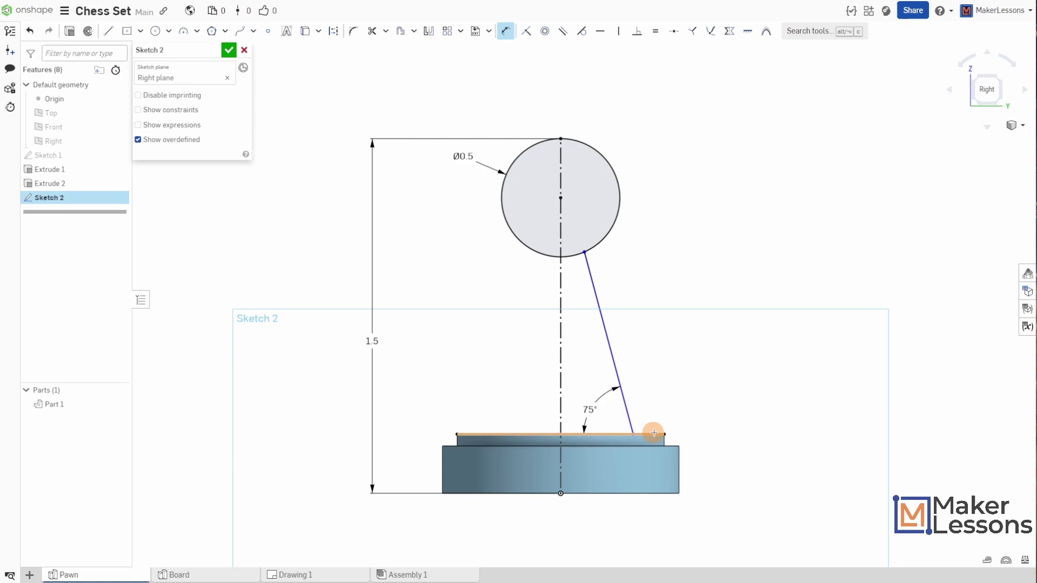
{"action": "left_click", "coordinate": [664, 435]}
{"action": "left_click", "coordinate": [681, 409]}
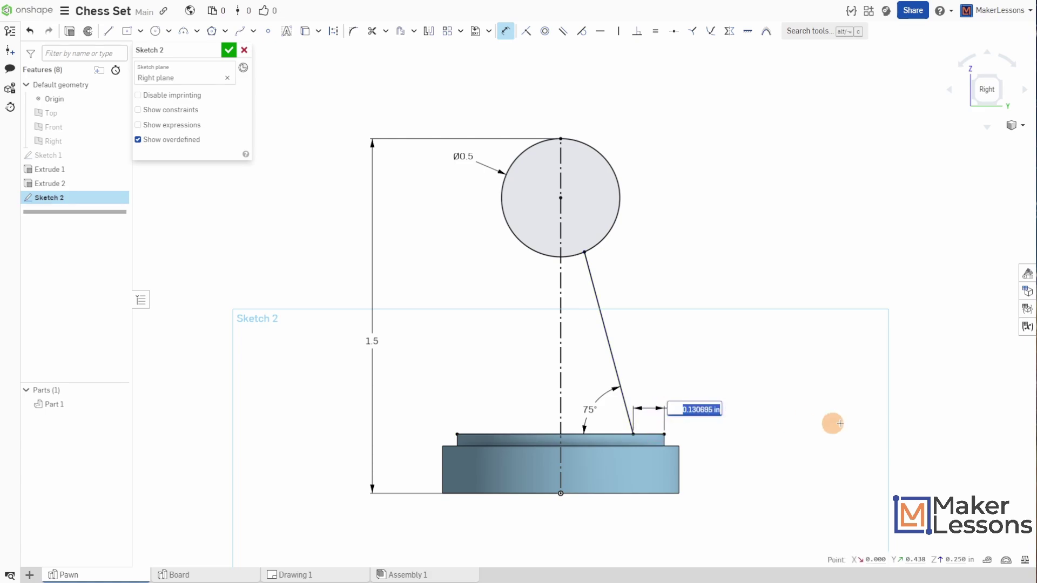
{"action": "key", "text": "Return"}
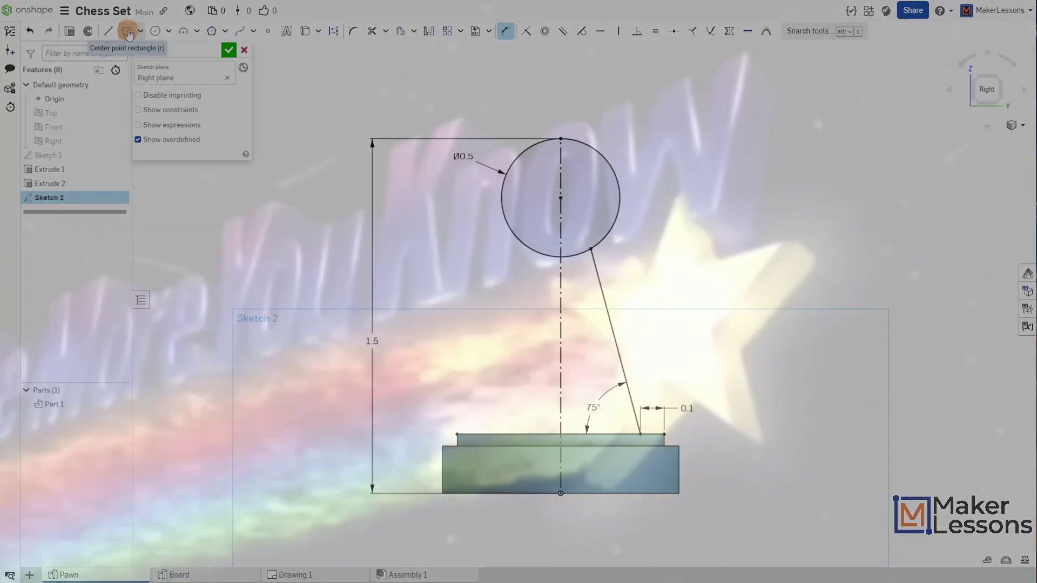
- Draw a centre-point rectangle on the centreline just below the sphere
{"action": "left_click", "coordinate": [127, 31]}
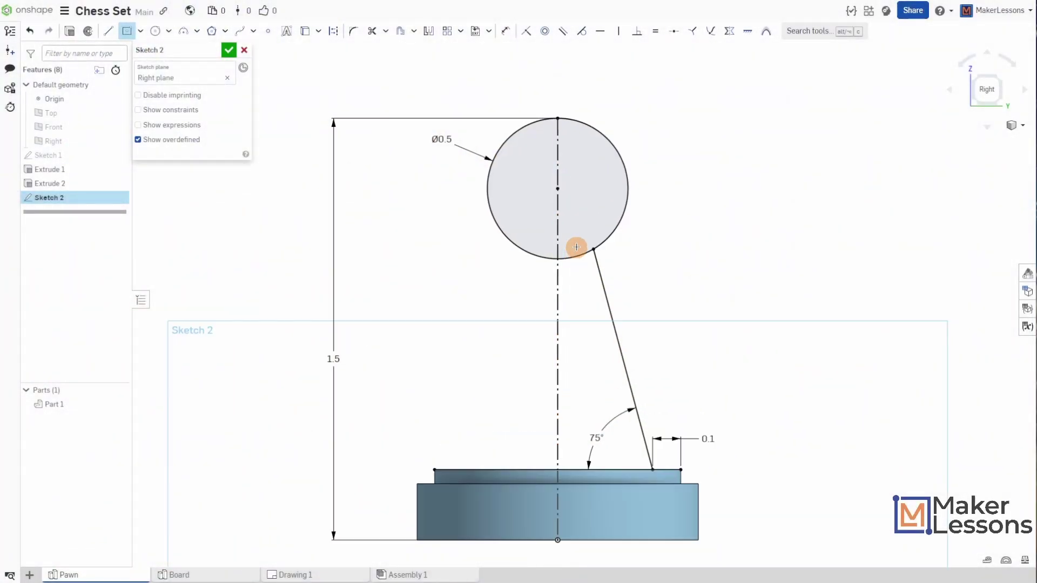
{"action": "scroll", "coordinate": [553, 243], "scroll_direction": "up", "scroll_amount": 5}
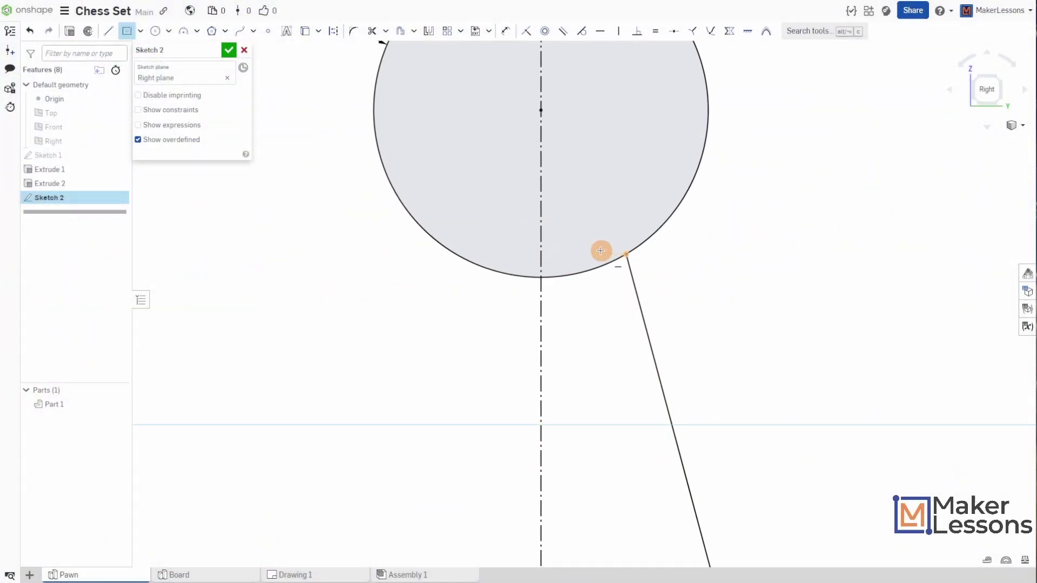
{"action": "left_click", "coordinate": [541, 254]}
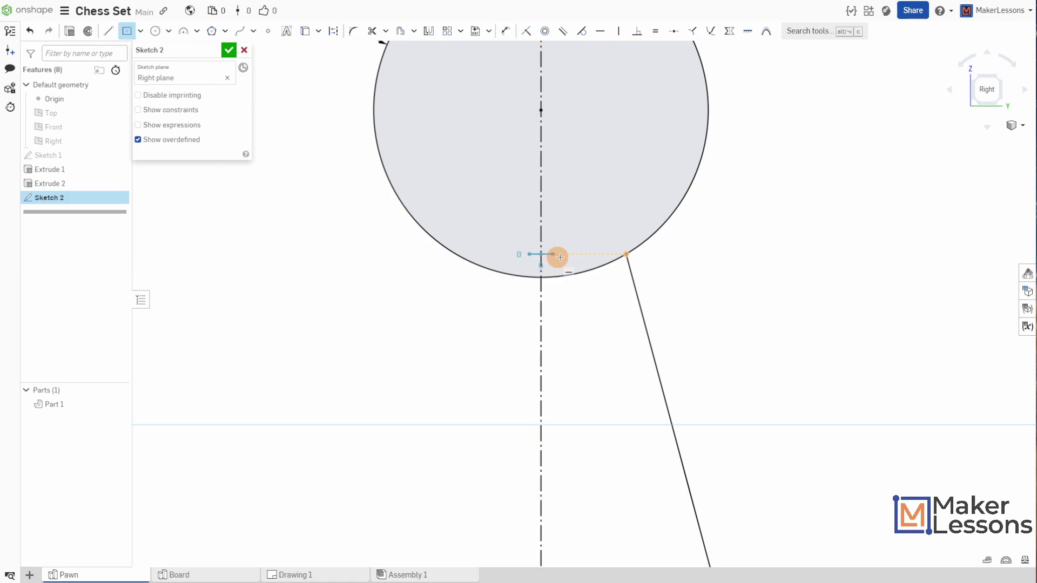
{"action": "left_click", "coordinate": [739, 284]}
{"action": "key", "text": "Escape"}
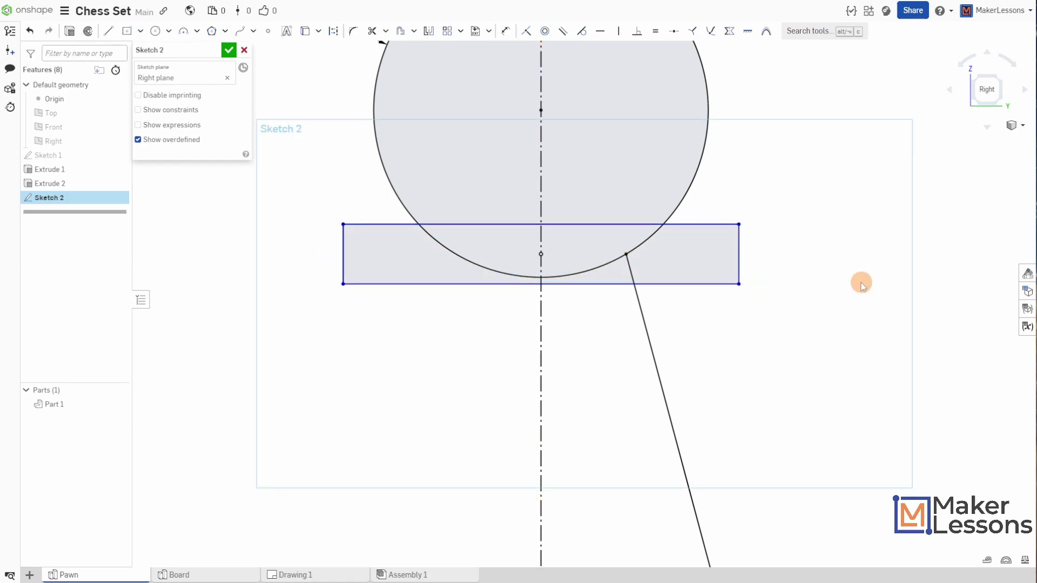
- Dimension the rectangle 0.25 from the centreline to its right edge and 0.075 tall
{"action": "left_click", "coordinate": [505, 31]}
{"action": "left_click", "coordinate": [540, 241]}
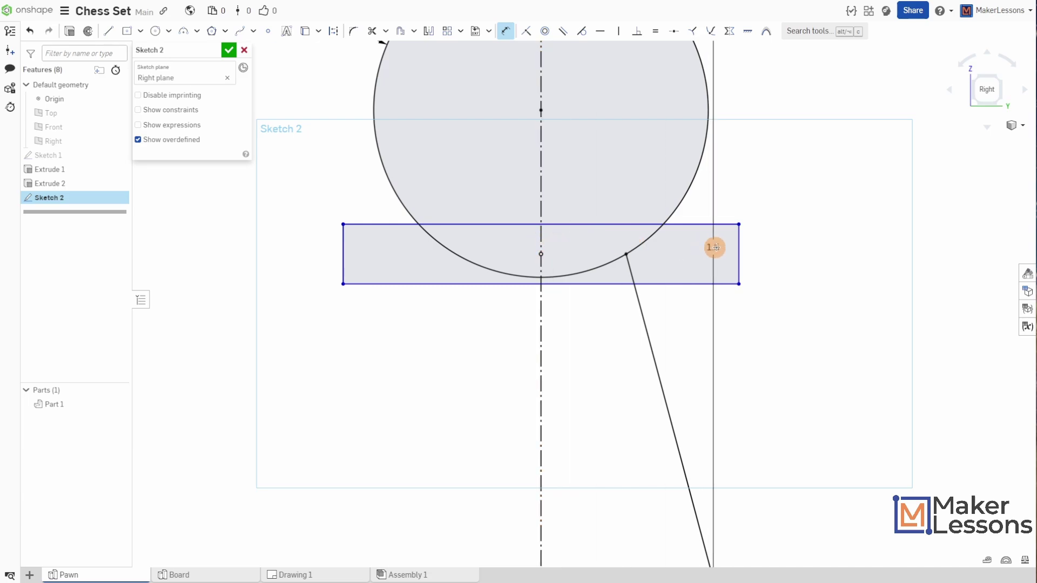
{"action": "left_click", "coordinate": [738, 249]}
{"action": "left_click", "coordinate": [625, 182]}
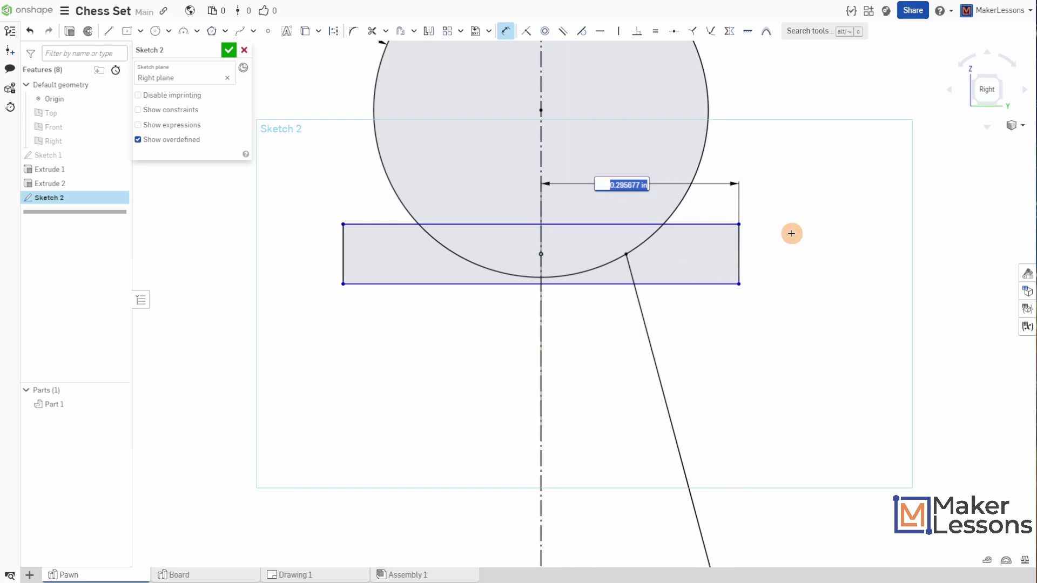
{"action": "type", "text": ".25"}
{"action": "key", "text": "Return"}
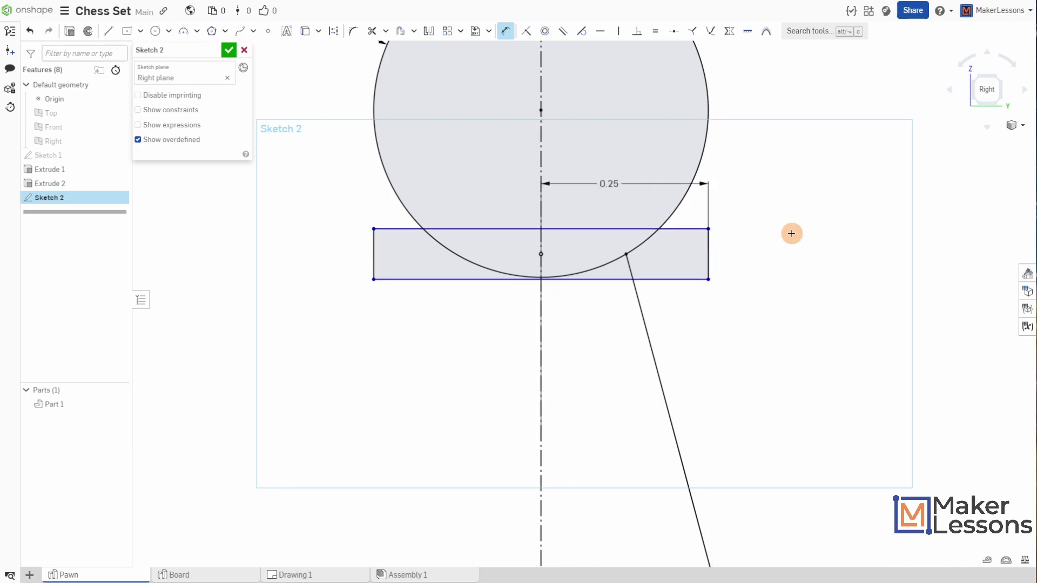
{"action": "left_click", "coordinate": [686, 228]}
{"action": "left_click", "coordinate": [675, 279]}
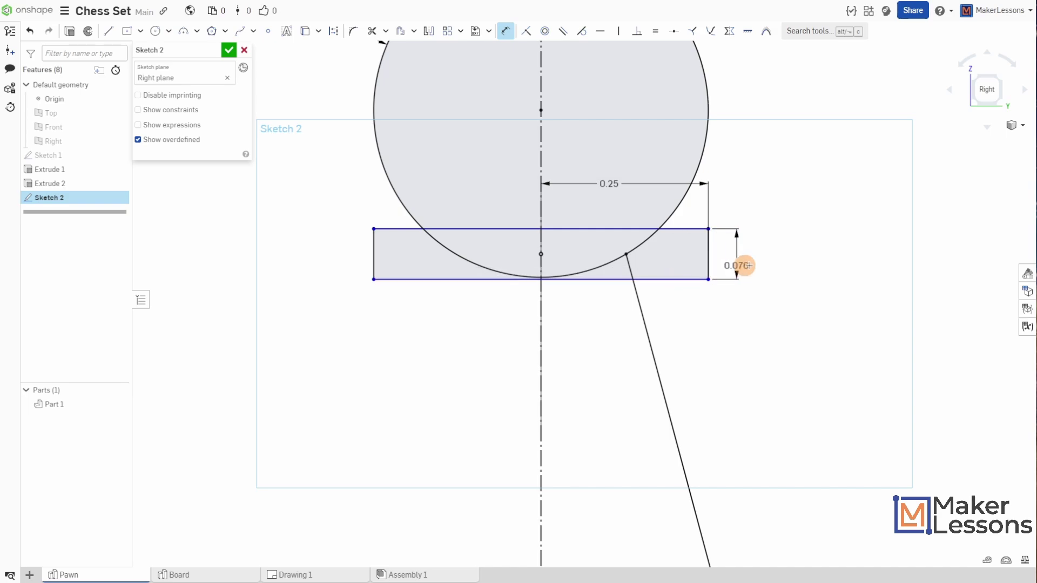
{"action": "left_click", "coordinate": [762, 258]}
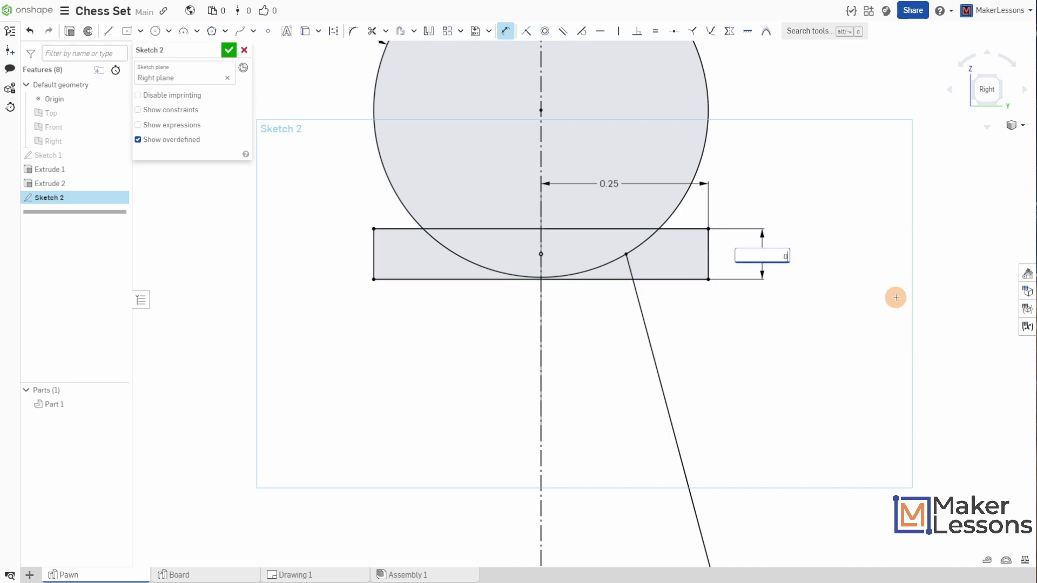
{"action": "type", "text": ".075"}
{"action": "key", "text": "Return"}
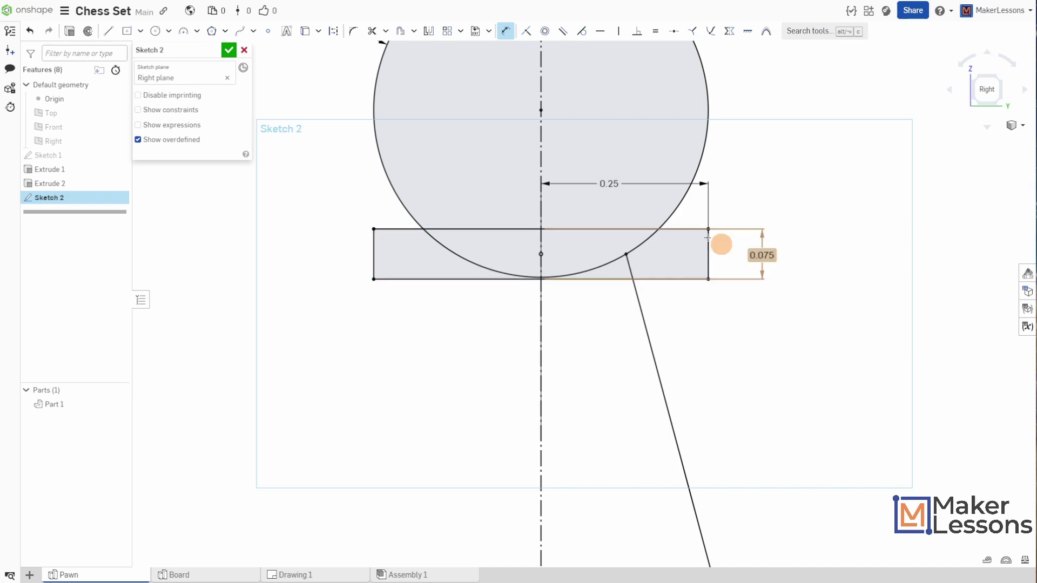
- Fillet the collar rectangle's top-right and bottom-right corners at R0.025
{"action": "left_click", "coordinate": [354, 30]}
{"action": "left_click", "coordinate": [708, 243]}
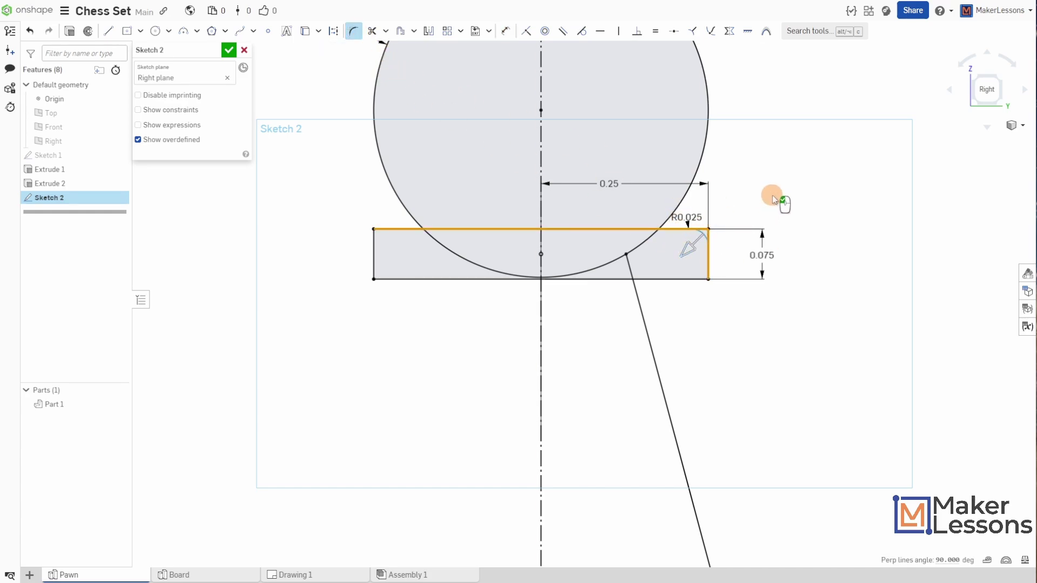
{"action": "left_click", "coordinate": [805, 216]}
{"action": "key", "text": "Return"}
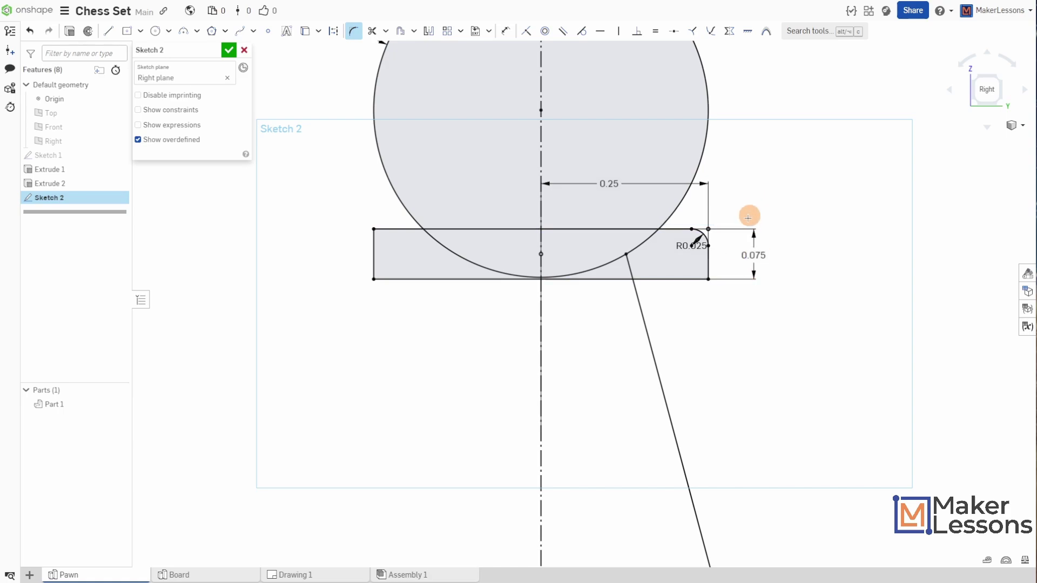
{"action": "left_click", "coordinate": [690, 275]}
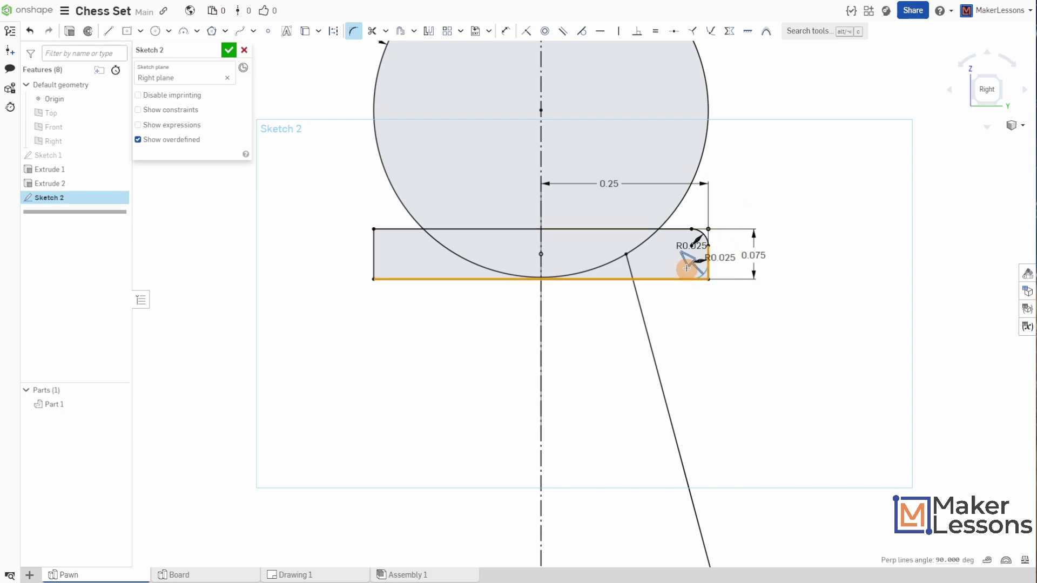
{"action": "key", "text": "Return"}
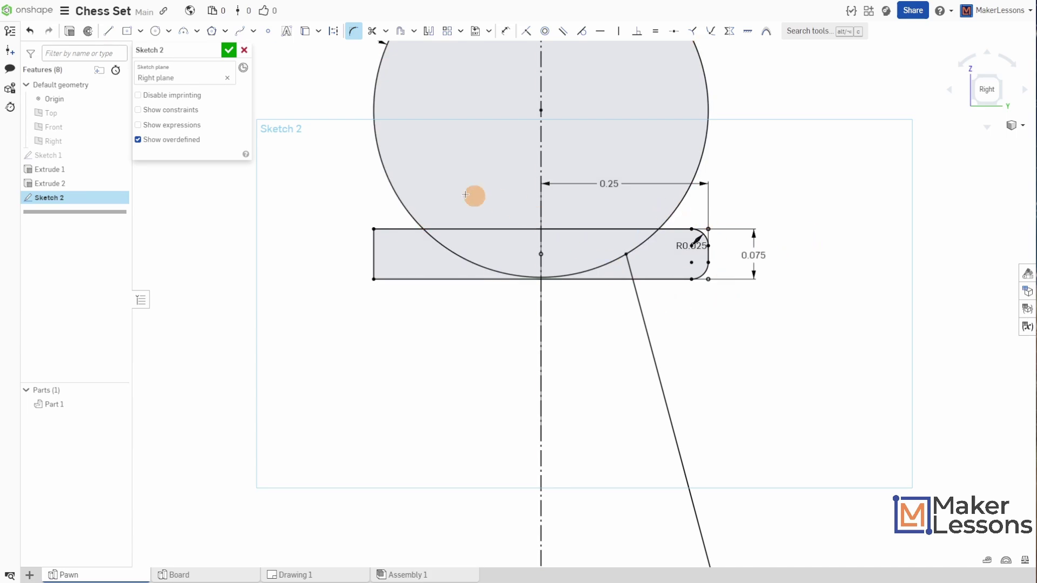
- Trim the circle's left and lower arcs and the collar's leftover left edges
{"action": "scroll", "coordinate": [391, 165], "scroll_direction": "down", "scroll_amount": 3}
{"action": "left_click", "coordinate": [373, 31]}
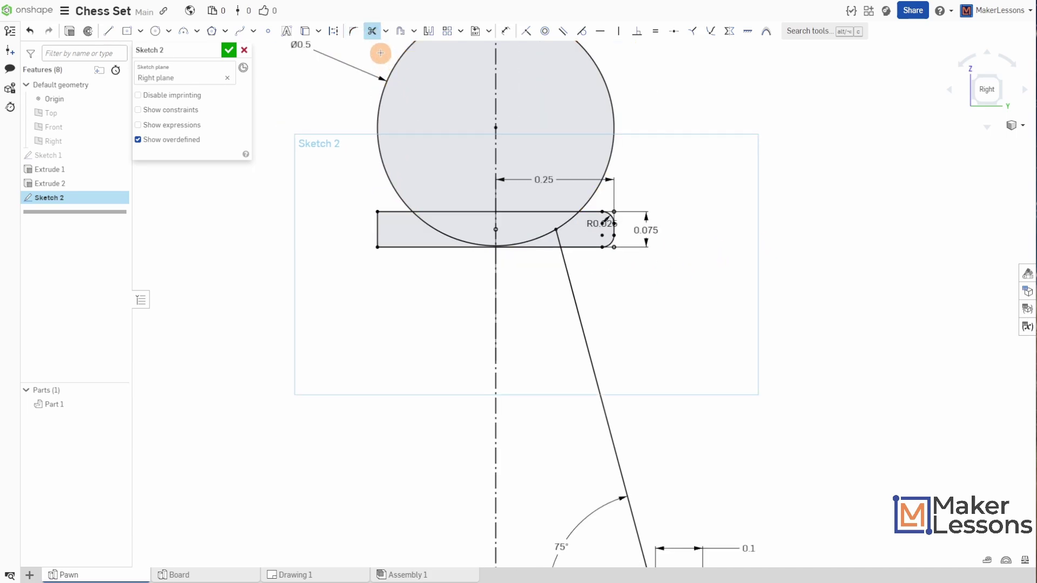
{"action": "mouse_move", "coordinate": [378, 50]}
{"action": "left_mouse_down"}
{"action": "mouse_move", "coordinate": [447, 234]}
{"action": "mouse_move", "coordinate": [443, 296]}
{"action": "mouse_move", "coordinate": [368, 250]}
{"action": "mouse_move", "coordinate": [378, 229]}
{"action": "mouse_move", "coordinate": [373, 244]}
{"action": "mouse_move", "coordinate": [465, 183]}
{"action": "mouse_move", "coordinate": [363, 210]}
{"action": "mouse_move", "coordinate": [377, 243]}
{"action": "mouse_move", "coordinate": [441, 171]}
{"action": "left_mouse_up"}
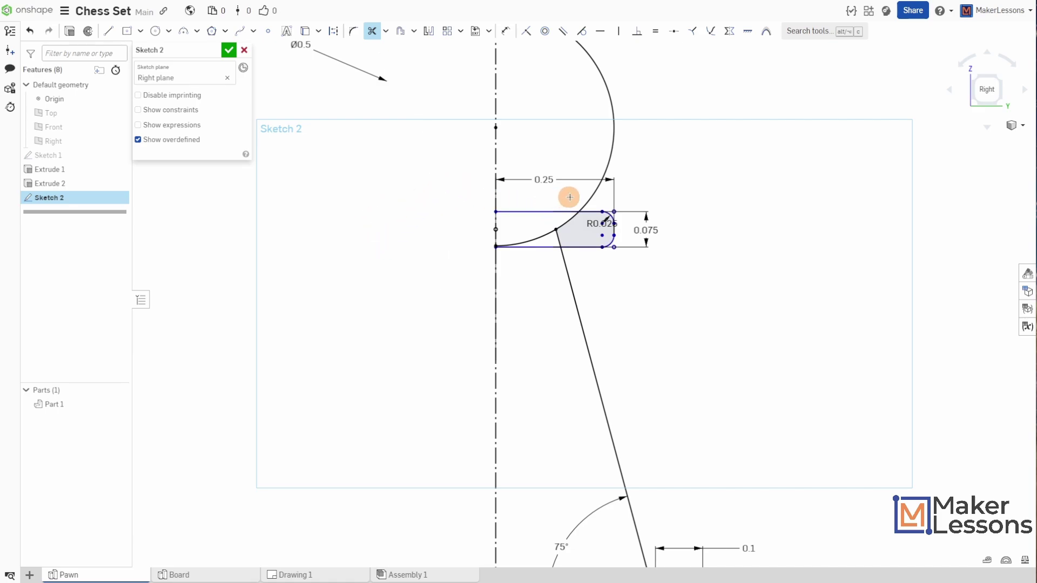
{"action": "mouse_move", "coordinate": [544, 203]}
{"action": "left_mouse_down"}
{"action": "mouse_move", "coordinate": [526, 239]}
{"action": "mouse_move", "coordinate": [528, 277]}
{"action": "mouse_move", "coordinate": [563, 212]}
{"action": "mouse_move", "coordinate": [551, 245]}
{"action": "left_mouse_up"}
{"action": "scroll", "coordinate": [598, 233], "scroll_direction": "up", "scroll_amount": 3}
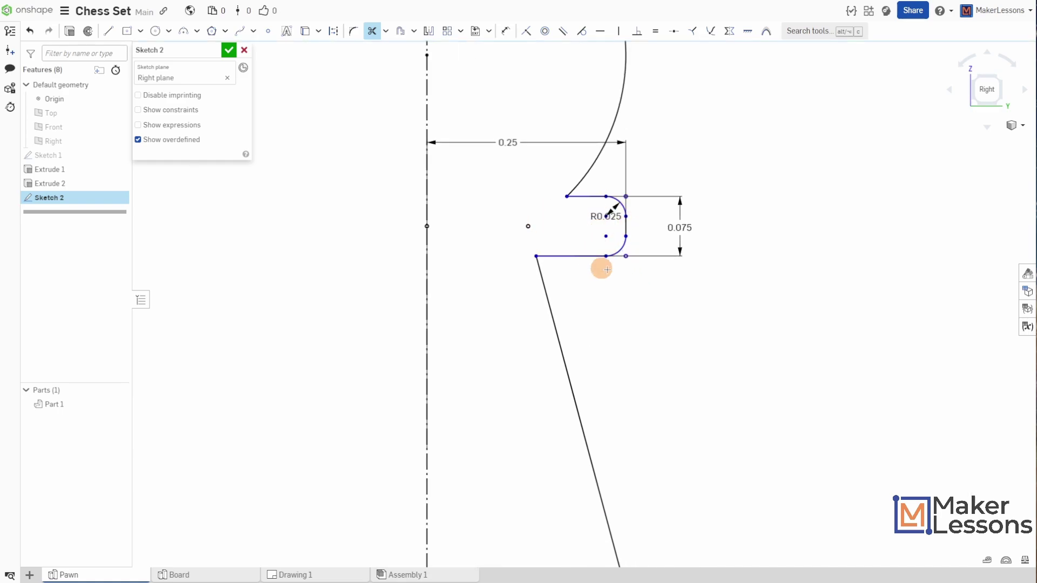
- Dimension the neck endpoint 0.137 from the sketch axis
{"action": "left_click", "coordinate": [503, 34]}
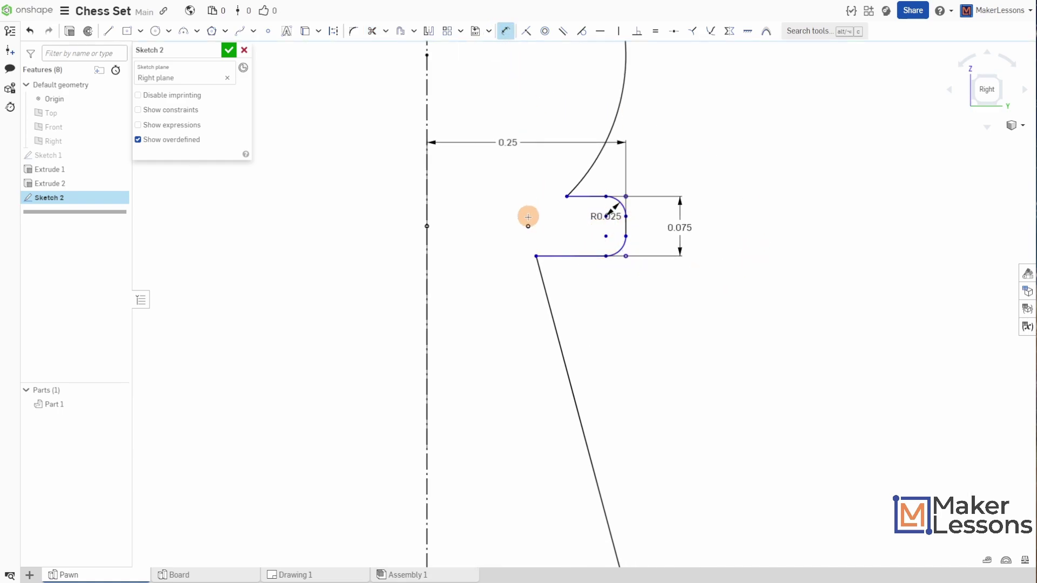
{"action": "left_click", "coordinate": [535, 256]}
{"action": "left_click", "coordinate": [427, 266]}
{"action": "left_click", "coordinate": [463, 221]}
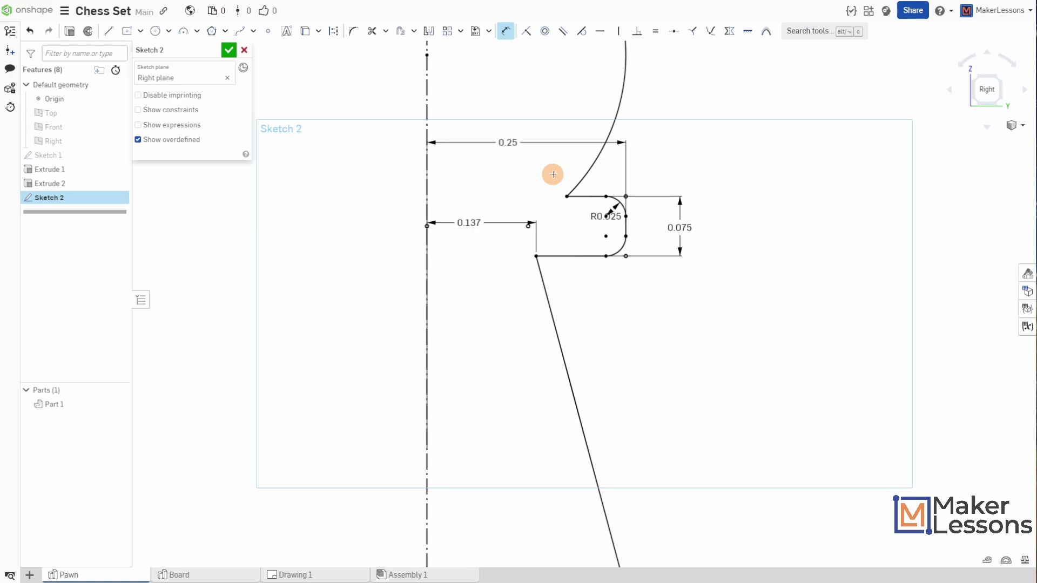
{"action": "scroll", "coordinate": [683, 229], "scroll_direction": "down", "scroll_amount": 5}
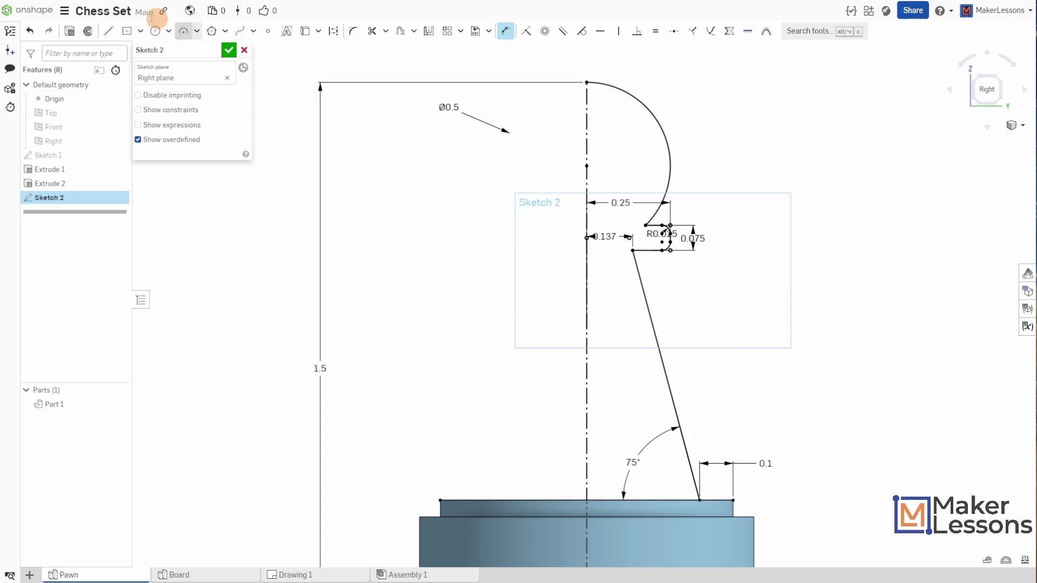
- Draw a vertical axis line from the sphere arc's top down to the base centre
{"action": "left_click", "coordinate": [108, 31]}
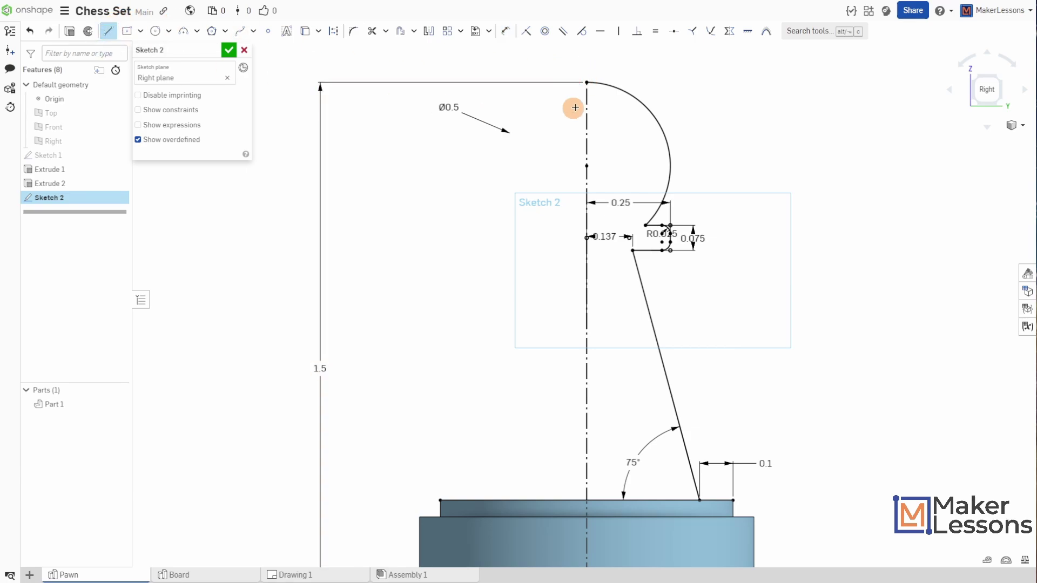
{"action": "left_click", "coordinate": [586, 82]}
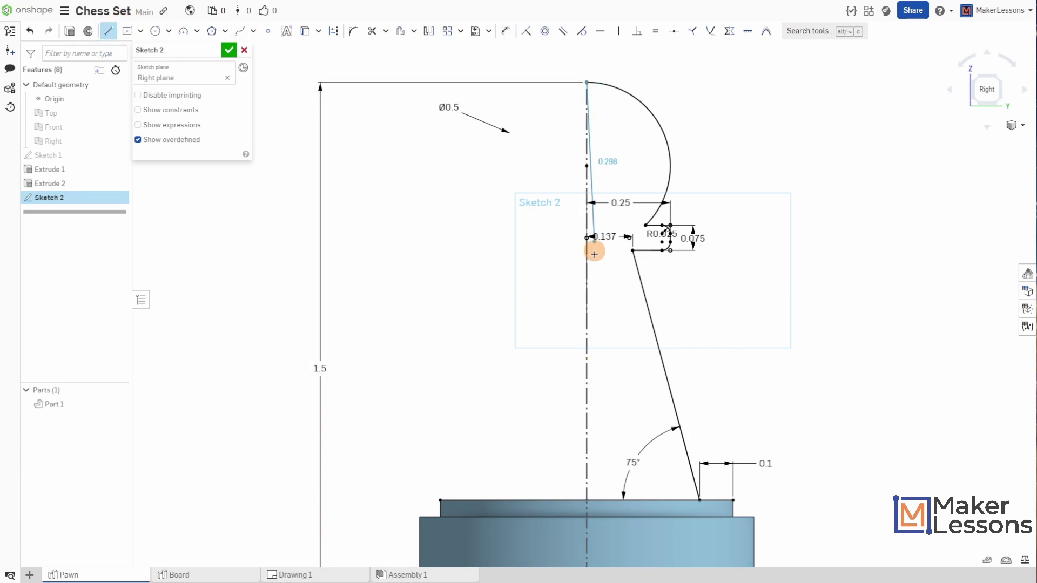
{"action": "left_click", "coordinate": [587, 498]}
{"action": "key", "text": "Escape"}
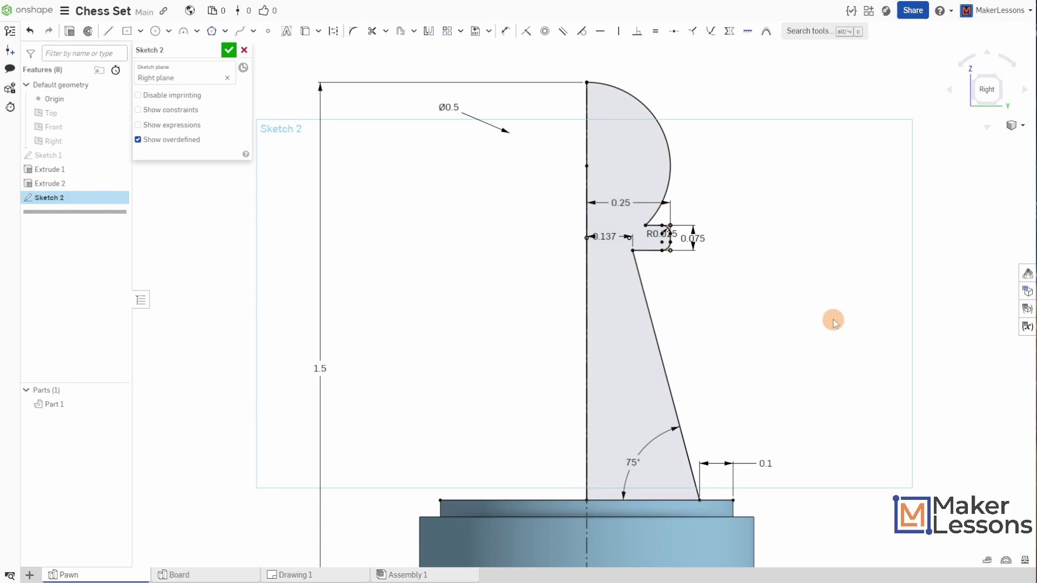
{"action": "scroll", "coordinate": [833, 323], "scroll_direction": "down", "scroll_amount": 1}
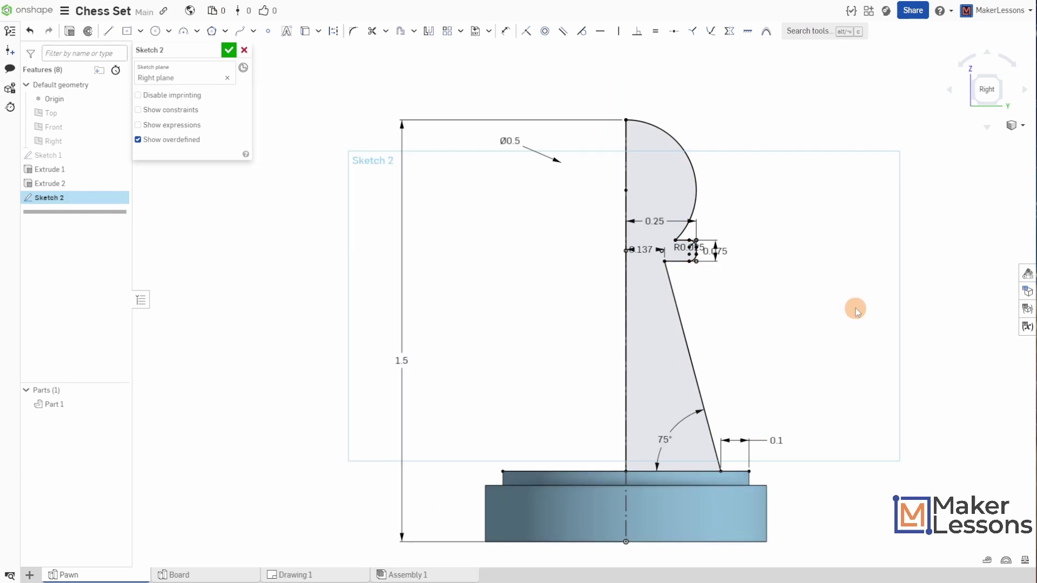
{"action": "middle_click_drag", "start_coordinate": [855, 311], "coordinate": [800, 317]}
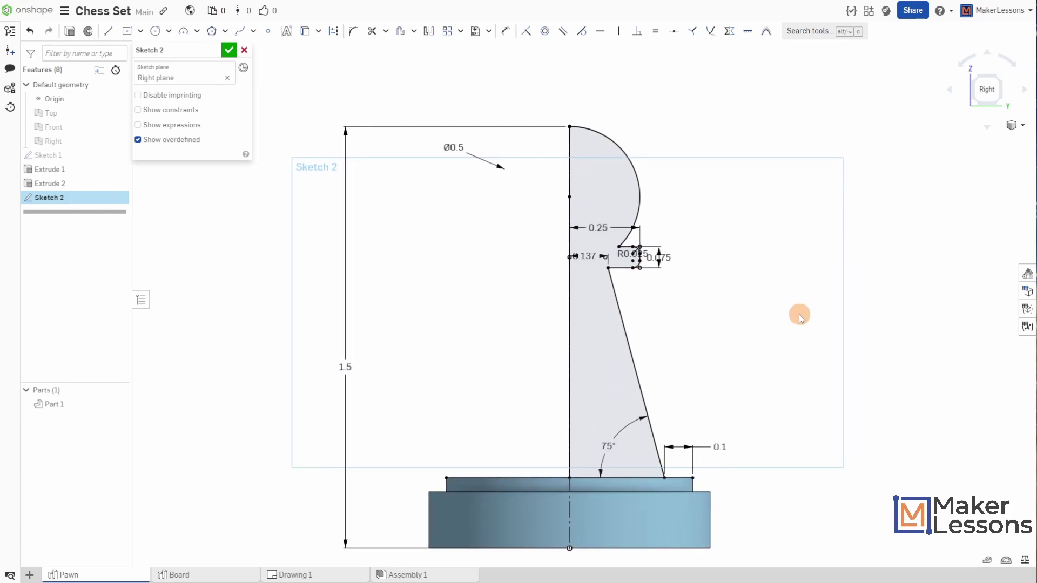
- Finish Sketch 2 and revolve its pawn profile a full turn around the vertical axis line
{"action": "left_click", "coordinate": [229, 51]}
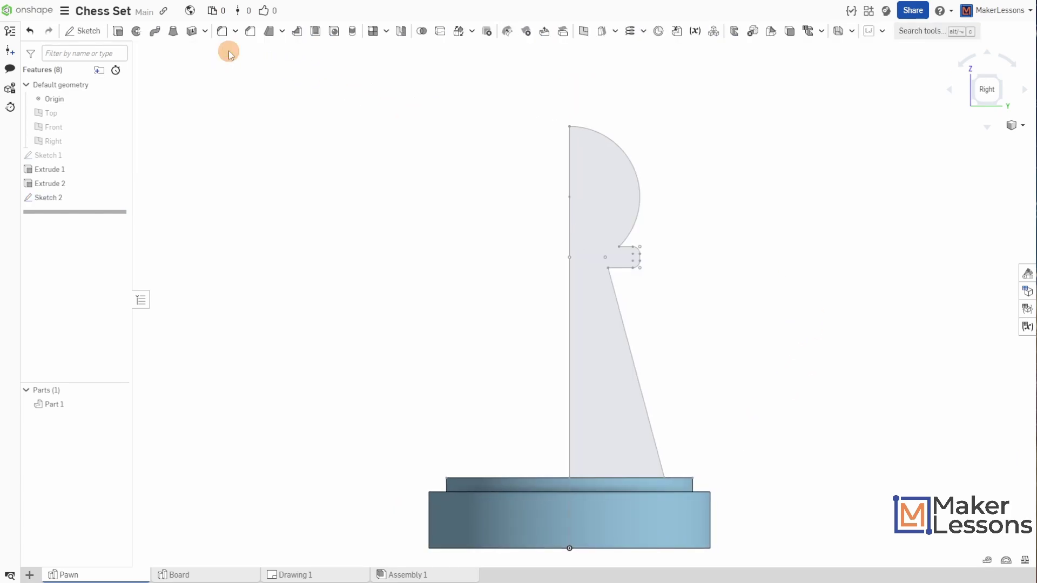
{"action": "left_click", "coordinate": [137, 31]}
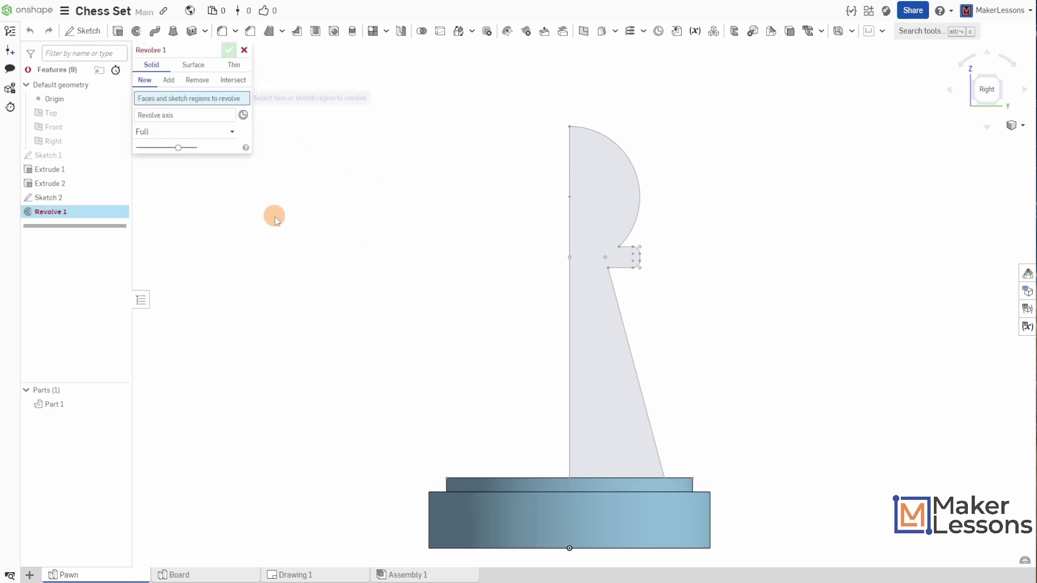
{"action": "left_click", "coordinate": [594, 211]}
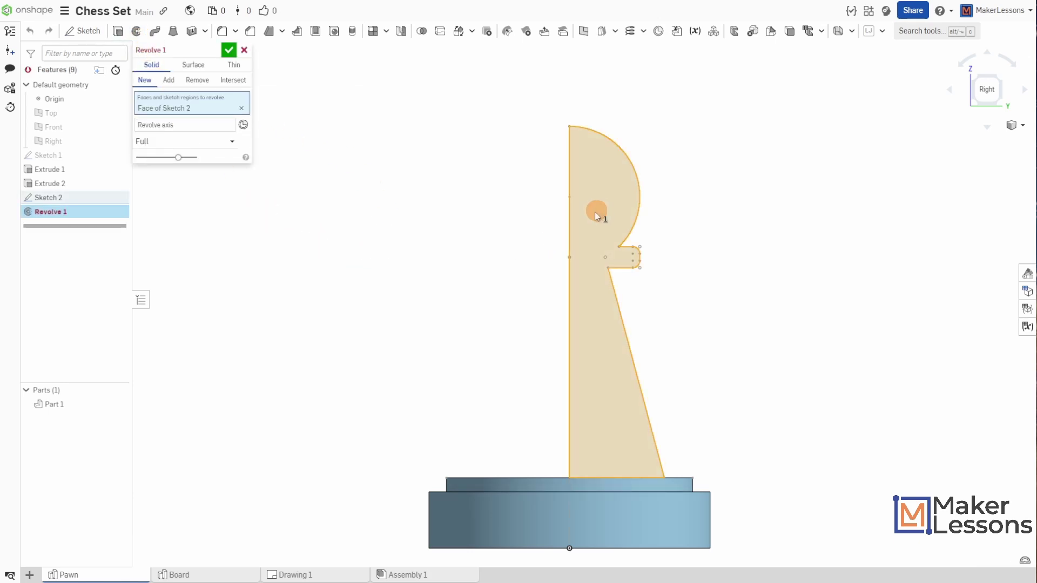
{"action": "left_click", "coordinate": [161, 125]}
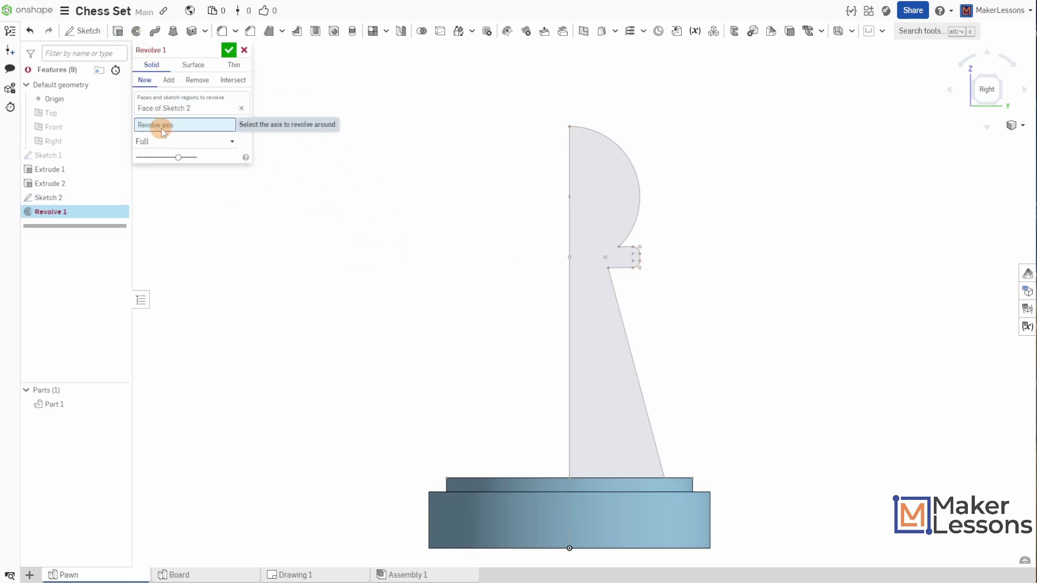
{"action": "left_click", "coordinate": [570, 186]}
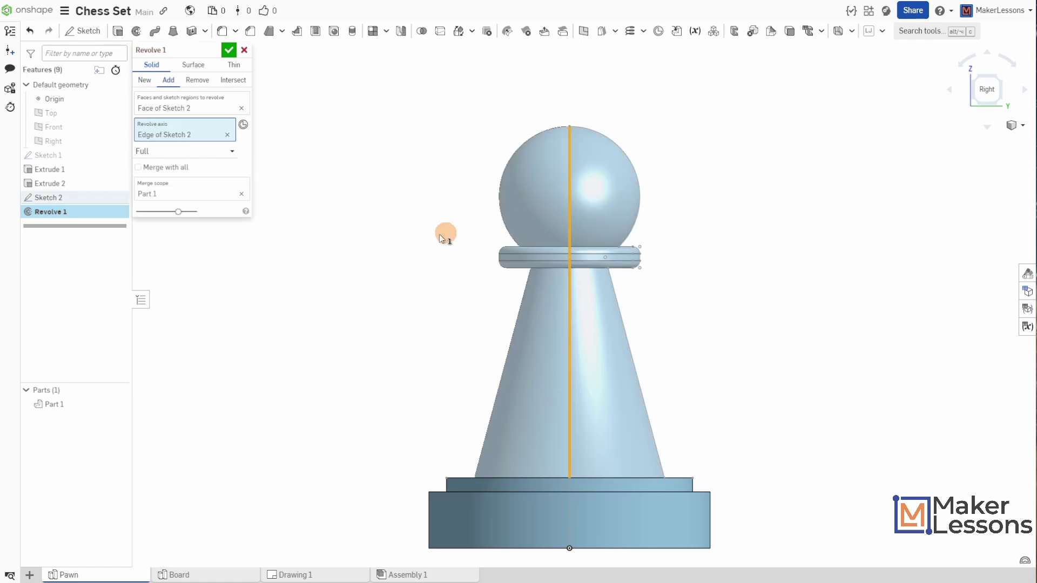
{"action": "left_click", "coordinate": [231, 57]}
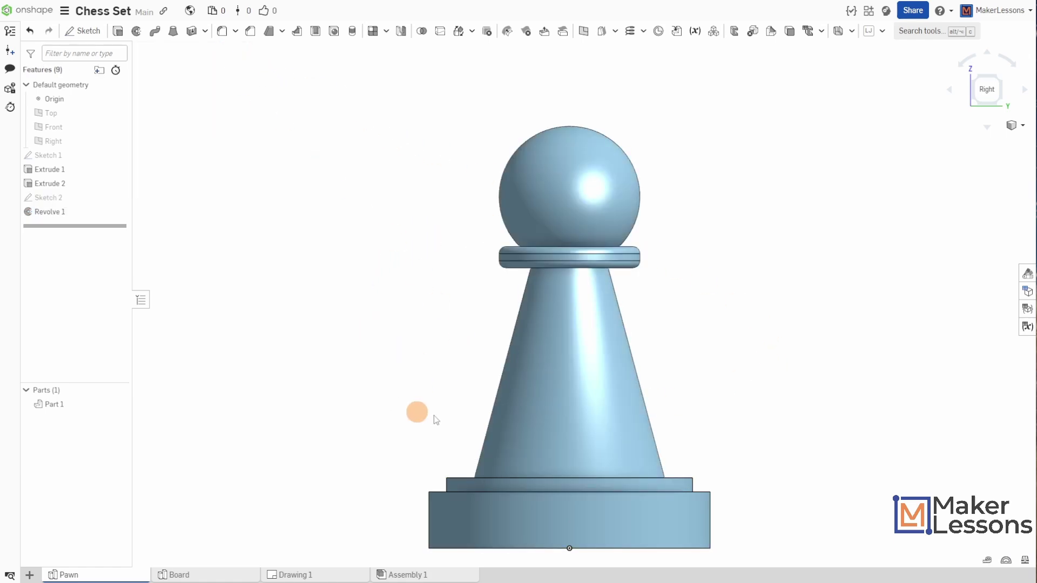
- Round the body-to-base edge and the neck edge under the collar with 0.125 in fillets
{"action": "scroll", "coordinate": [760, 320], "scroll_direction": "down", "scroll_amount": 2}
{"action": "right_click_drag", "start_coordinate": [788, 277], "coordinate": [520, 153]}
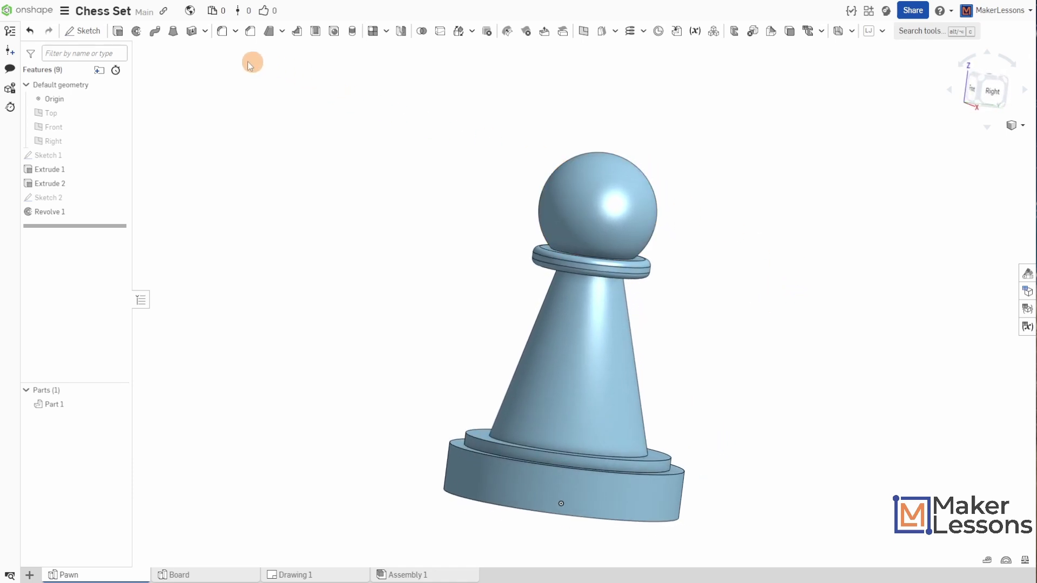
{"action": "left_click", "coordinate": [221, 31]}
{"action": "left_click", "coordinate": [640, 455]}
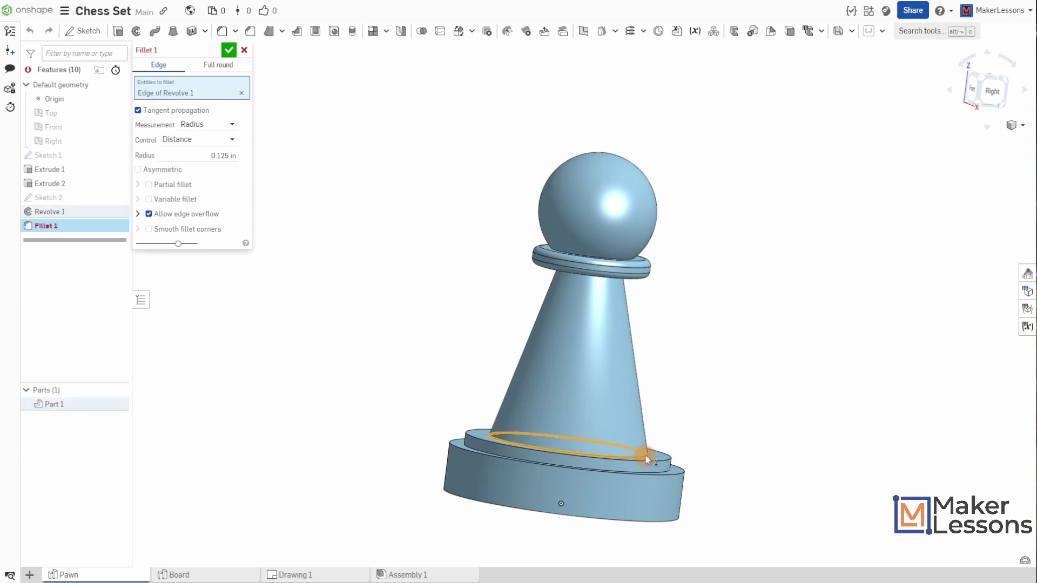
{"action": "right_click_drag", "start_coordinate": [753, 366], "coordinate": [756, 335]}
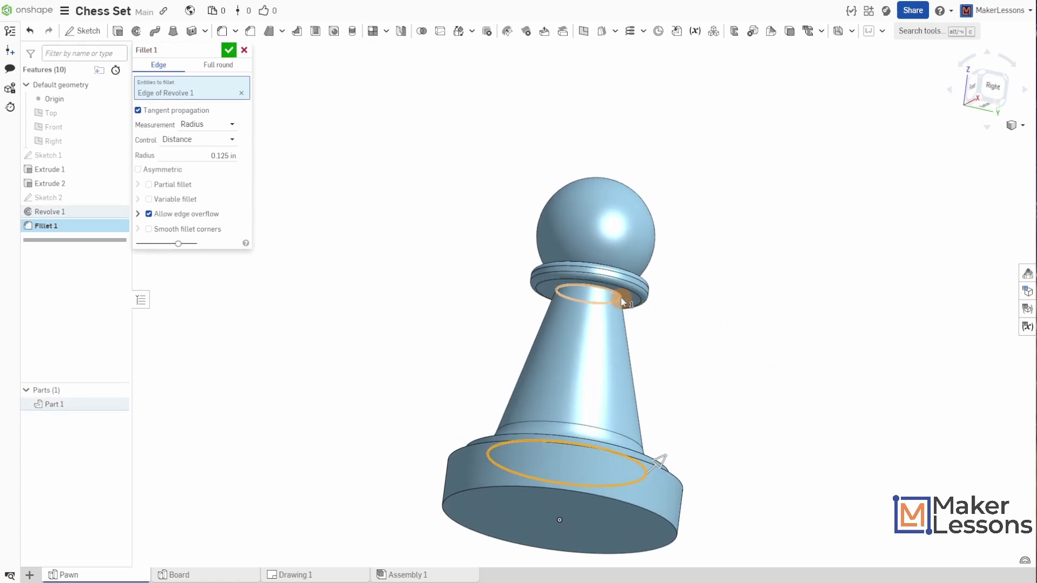
{"action": "left_click", "coordinate": [620, 293]}
{"action": "mouse_move", "coordinate": [753, 267]}
{"action": "right_mouse_down"}
{"action": "mouse_move", "coordinate": [764, 317]}
{"action": "mouse_move", "coordinate": [753, 250]}
{"action": "mouse_move", "coordinate": [745, 278]}
{"action": "right_mouse_up"}
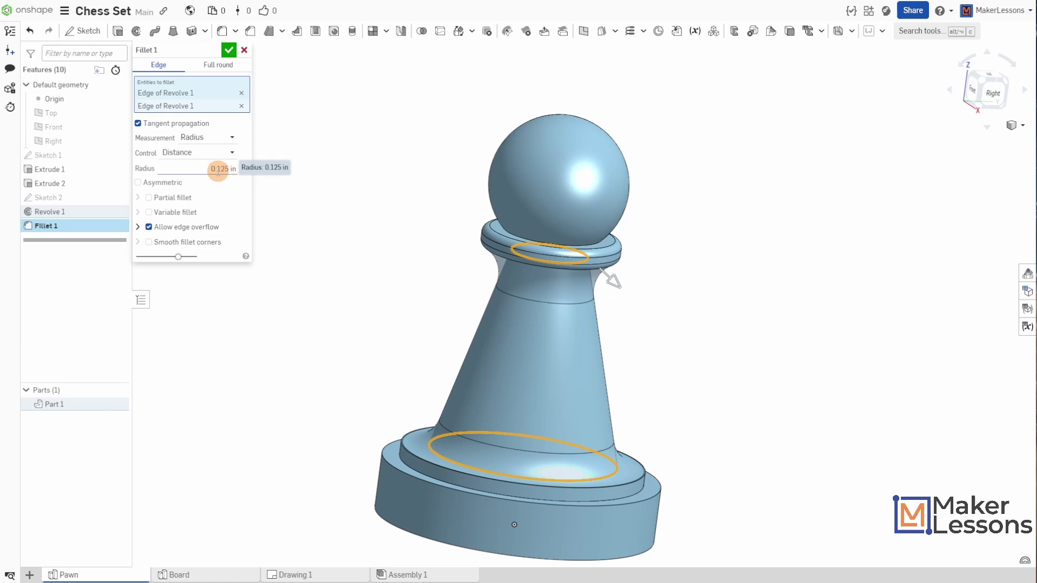
{"action": "left_click", "coordinate": [229, 51]}
{"action": "right_click_drag", "start_coordinate": [718, 322], "coordinate": [912, 212]}
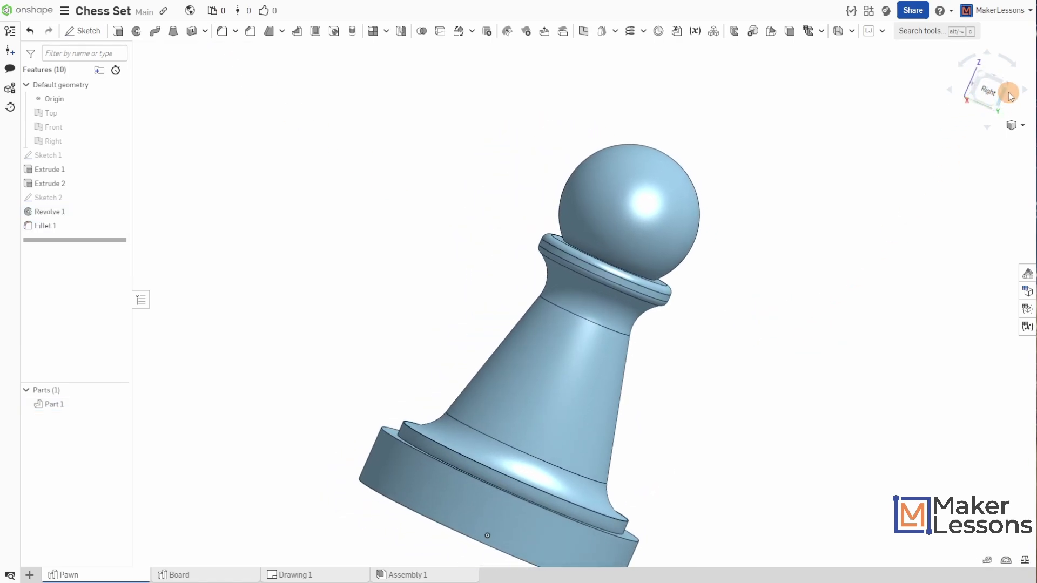
{"action": "left_click", "coordinate": [979, 104]}
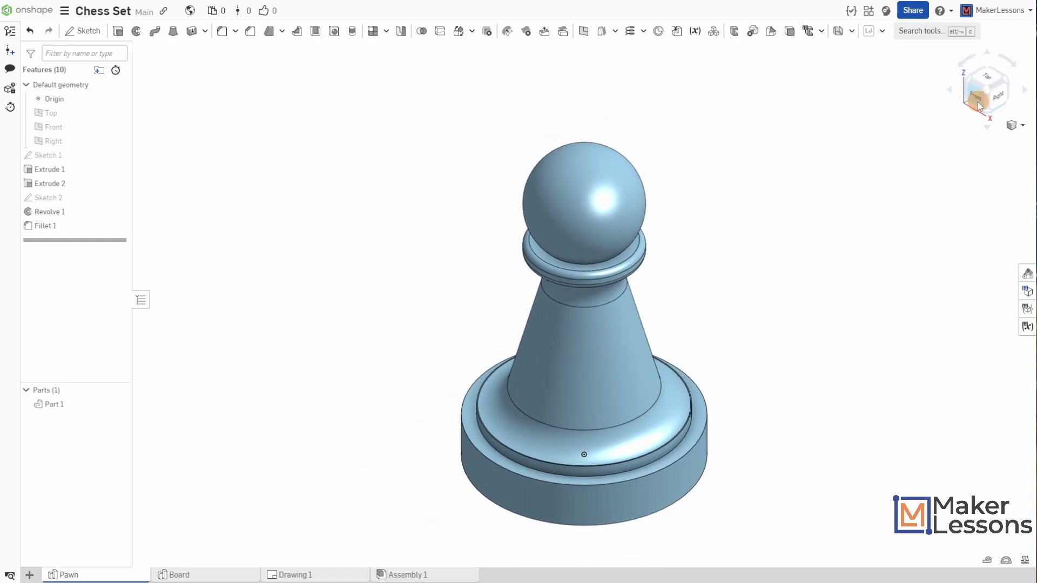
{"action": "right_click_drag", "start_coordinate": [837, 330], "coordinate": [832, 297]}
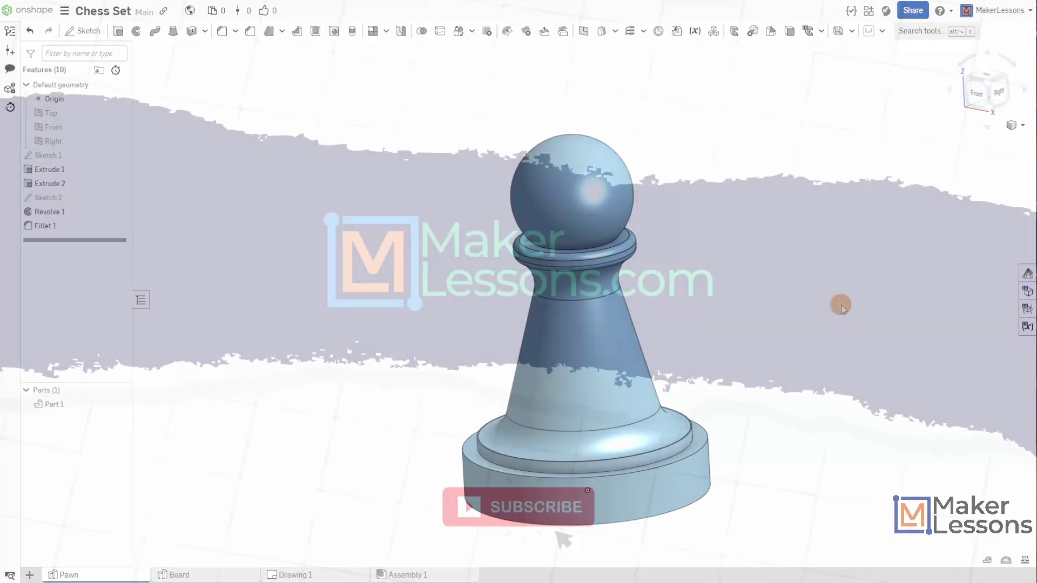